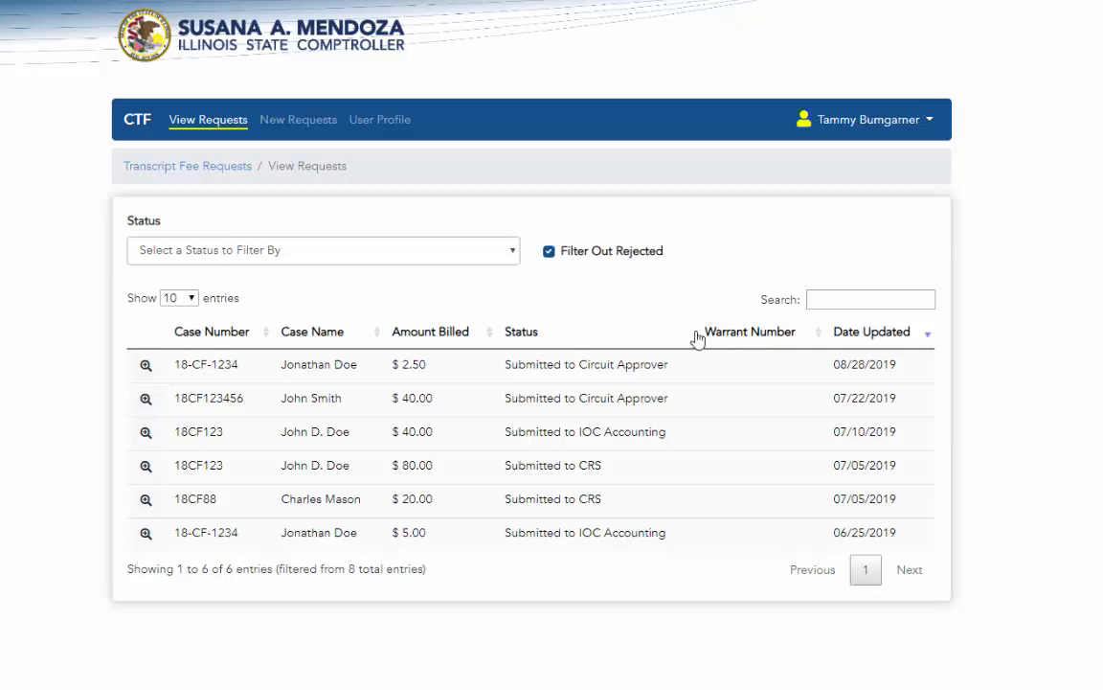
# Step: Start a new transcript fee request and set the courthouse to DuPage
pyautogui.click(297, 134)
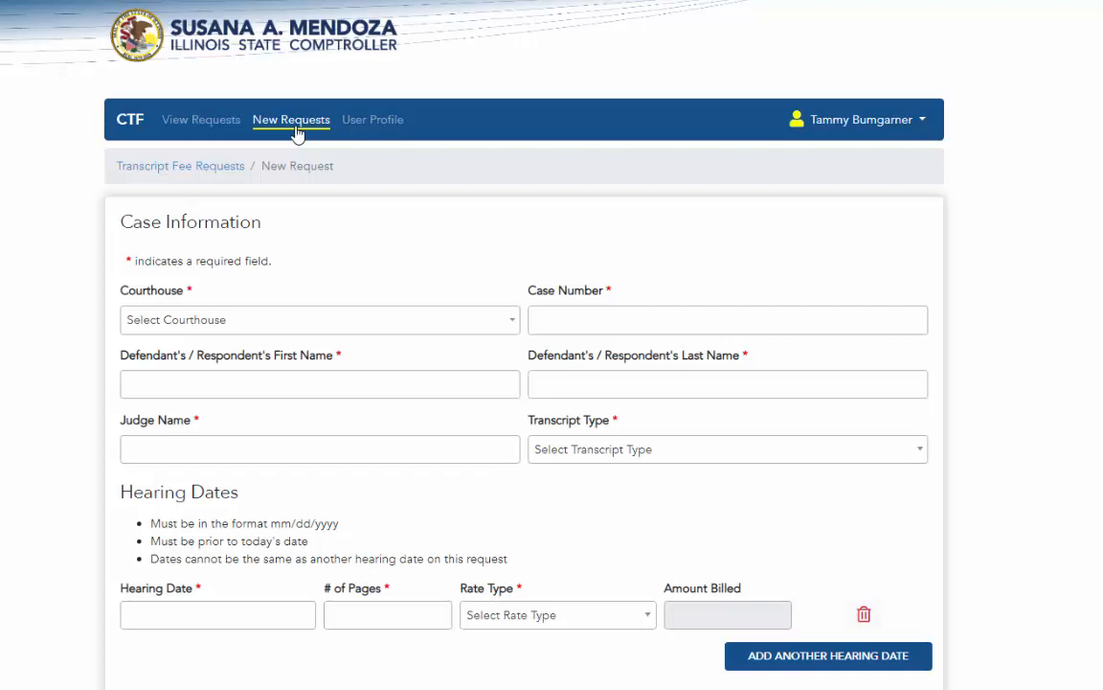
pyautogui.click(279, 332)
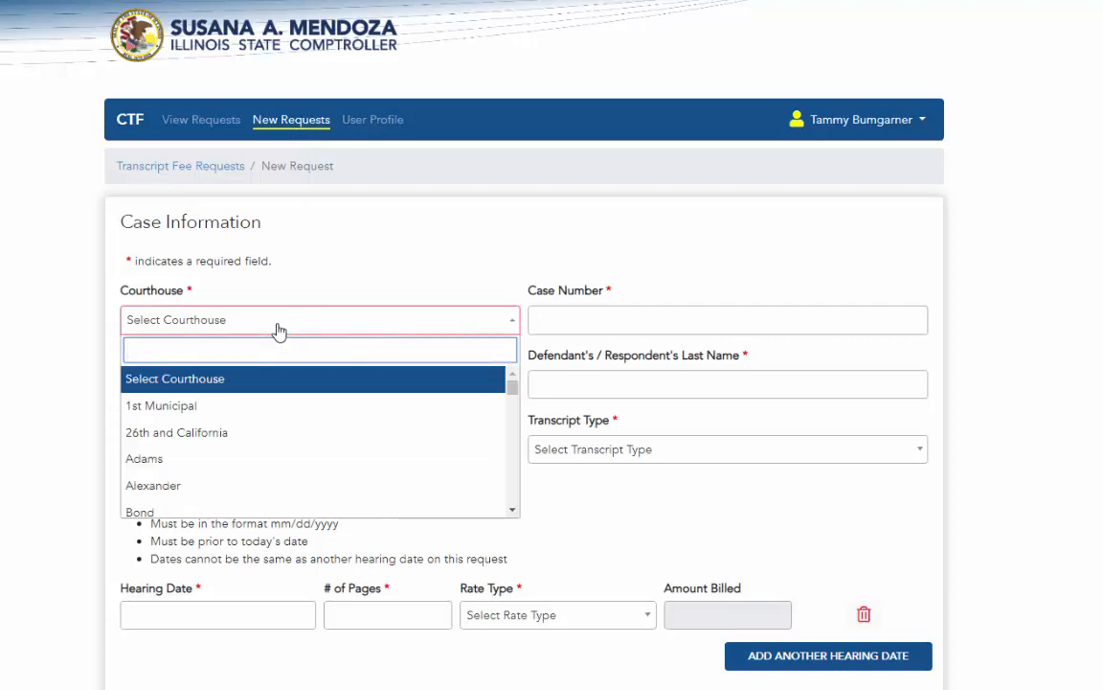
pyautogui.scroll(-3, 284, 400)
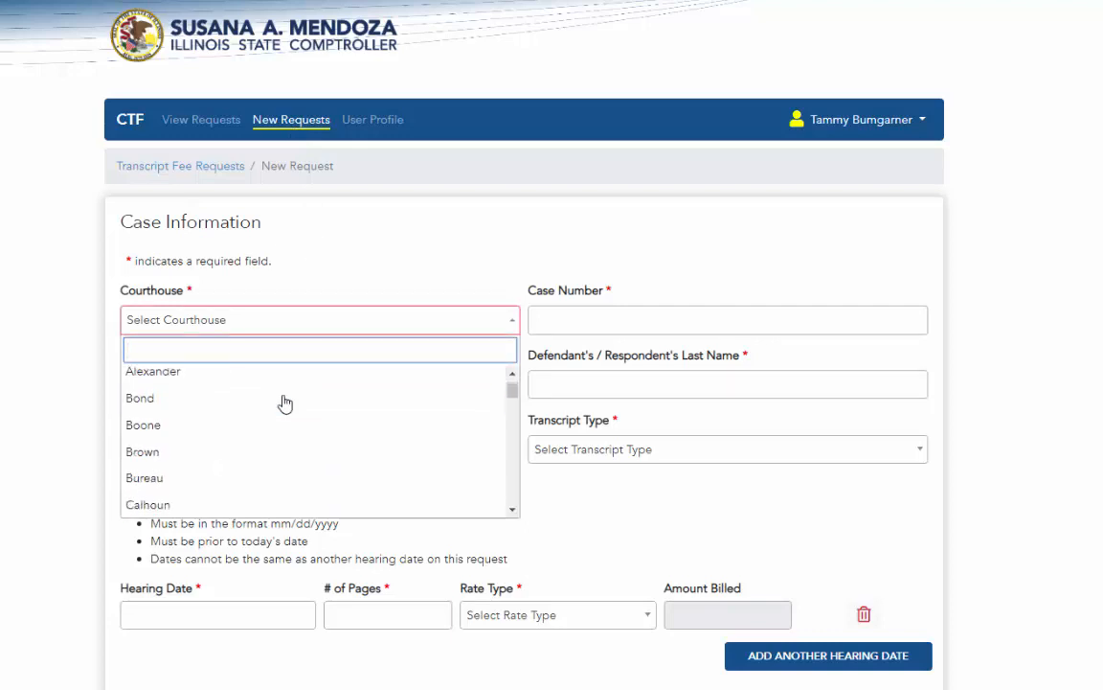
pyautogui.scroll(-10, 285, 403)
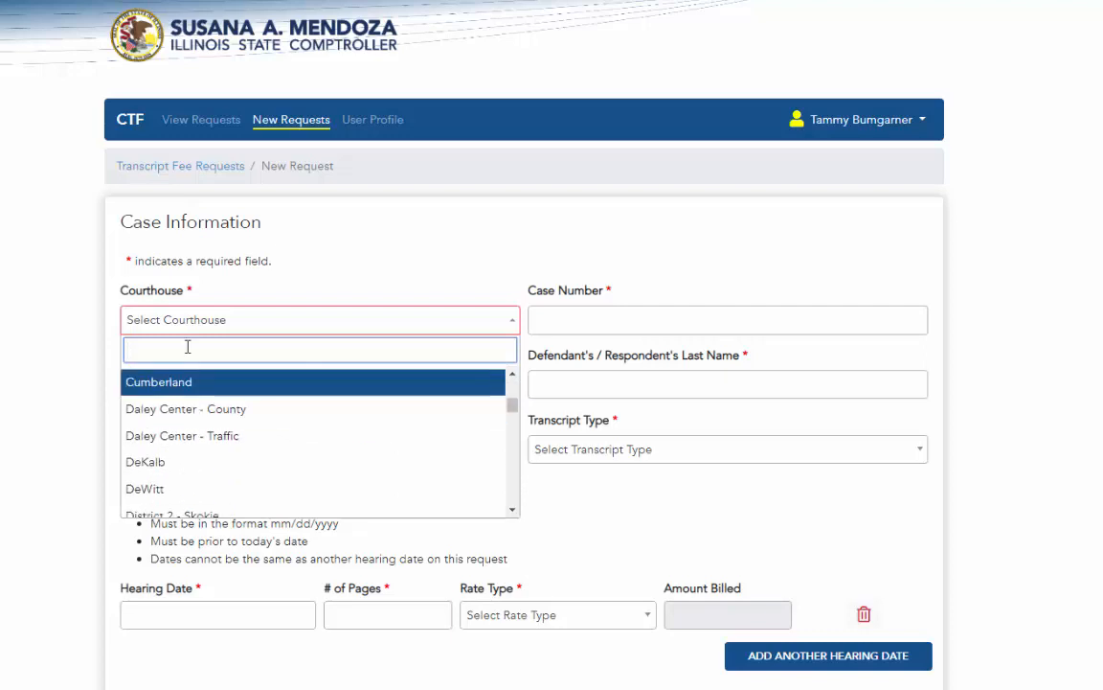
pyautogui.write('dUP')
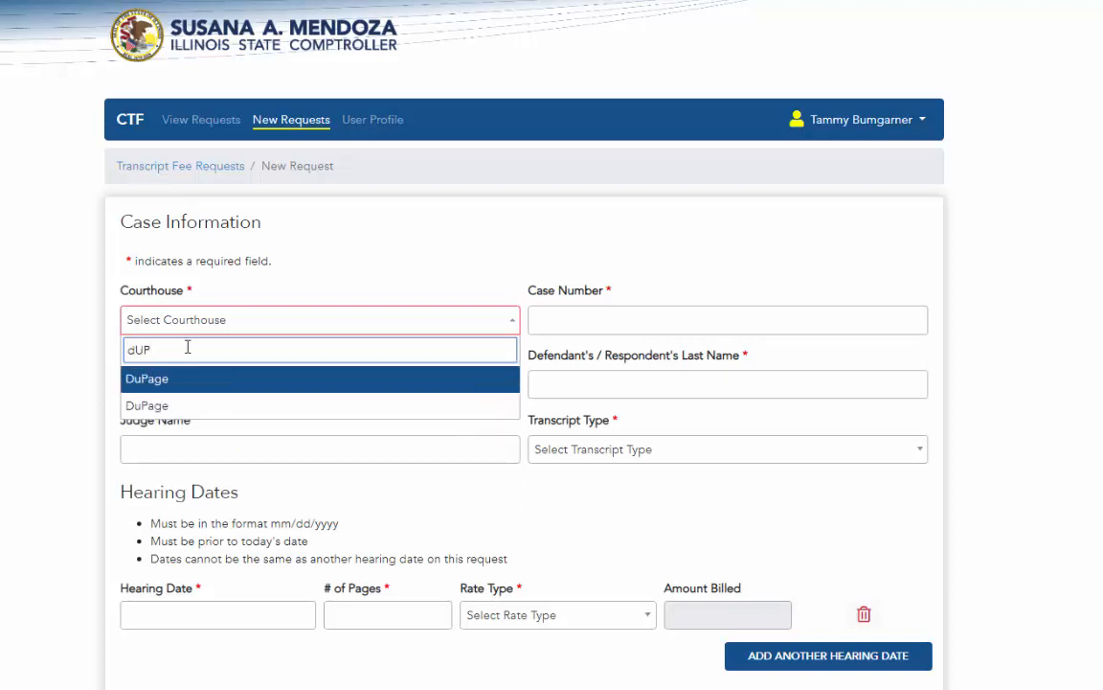
pyautogui.press('BackSpace')
pyautogui.press('BackSpace')
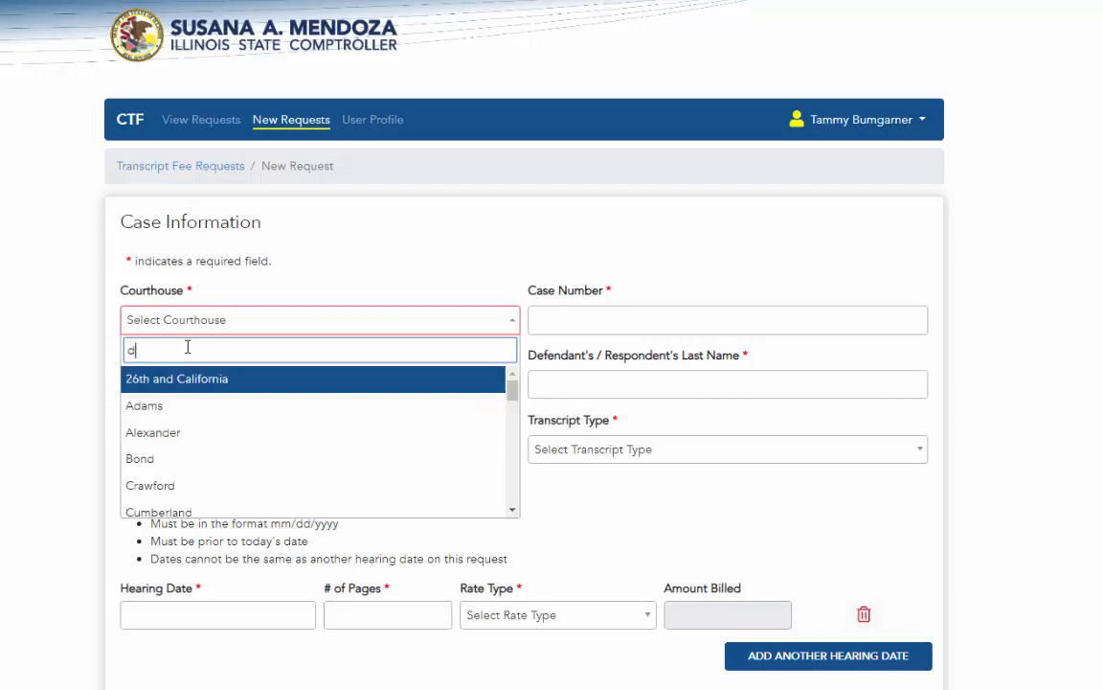
pyautogui.write('up')
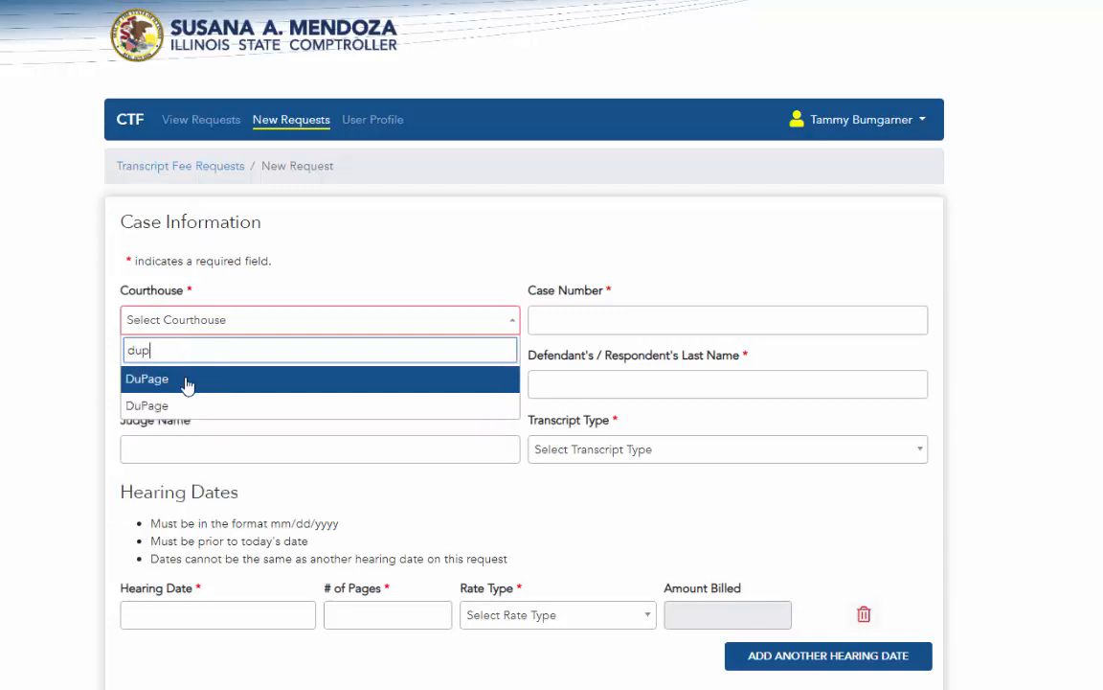
pyautogui.click(188, 383)
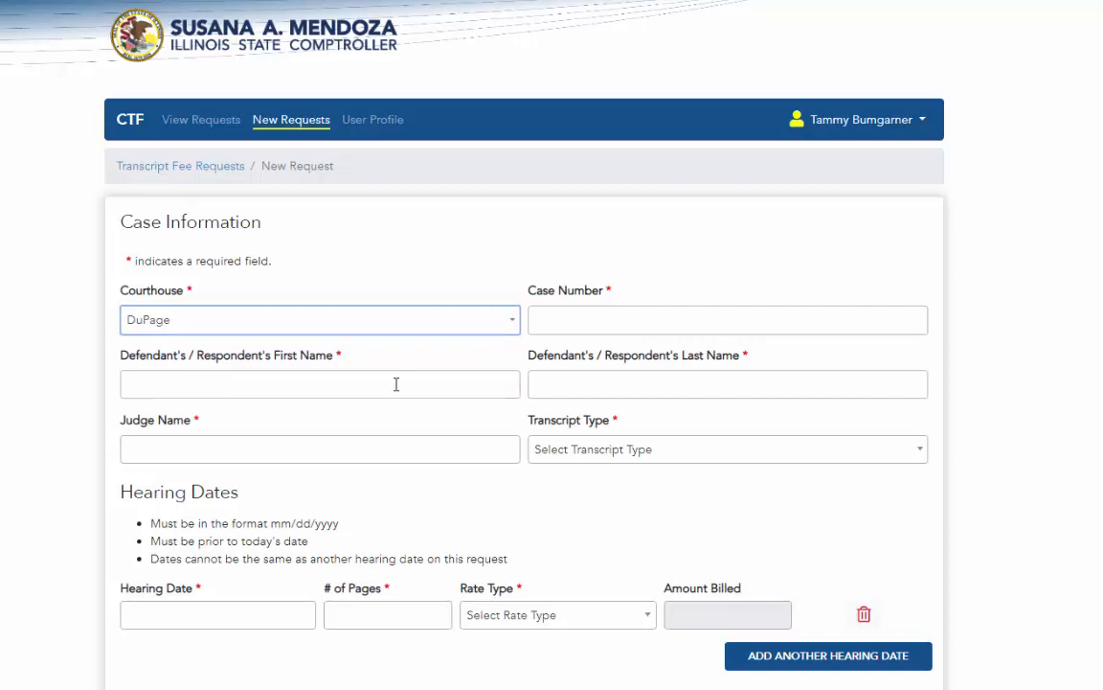
# Step: Enter an existing case number and accept its suggestion to fill in the saved case details
pyautogui.click(558, 322)
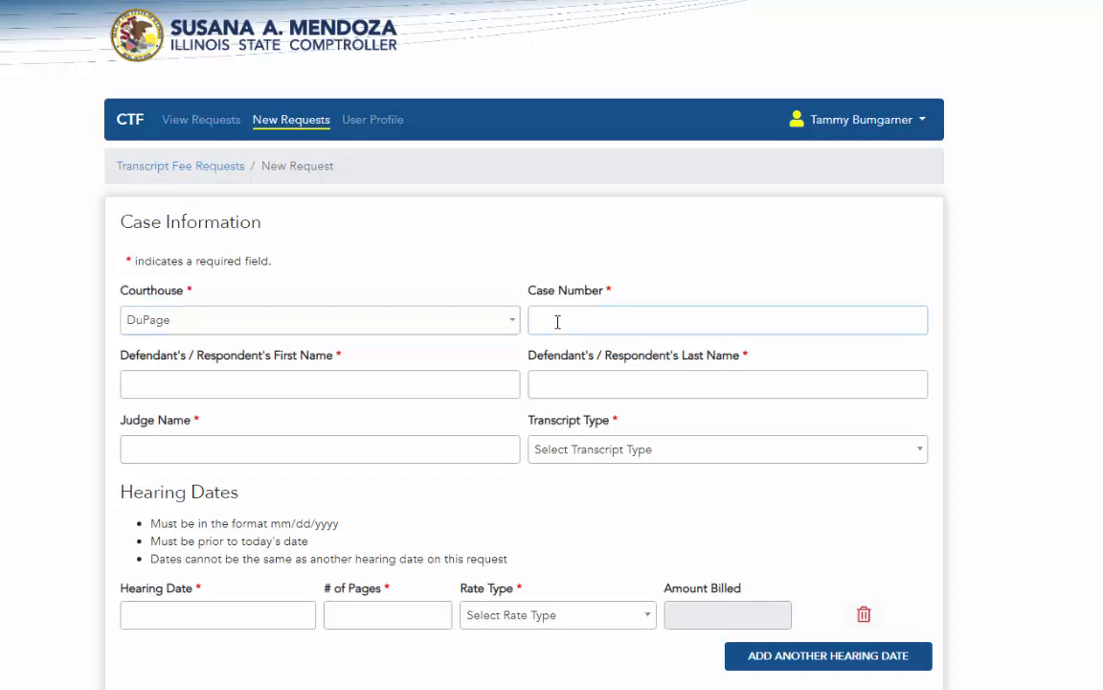
pyautogui.write('19cf2')
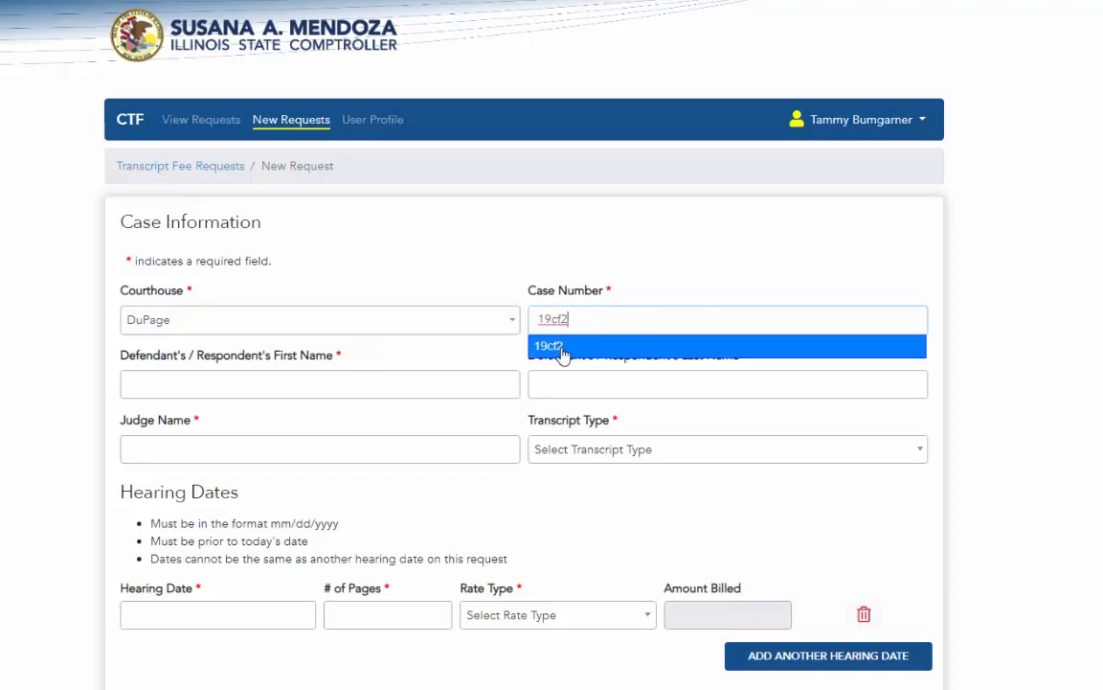
pyautogui.click(562, 351)
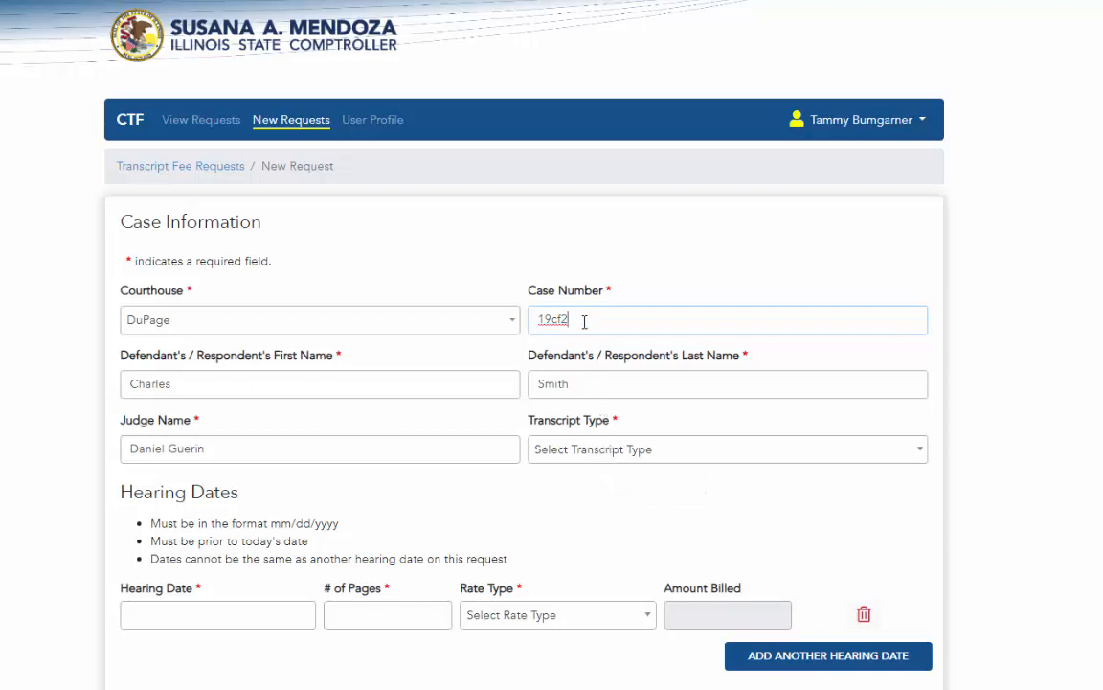
# Step: Replace the case number with the new case's number
pyautogui.moveTo(585, 321); pyautogui.dragTo(535, 321)
pyautogui.write('19')
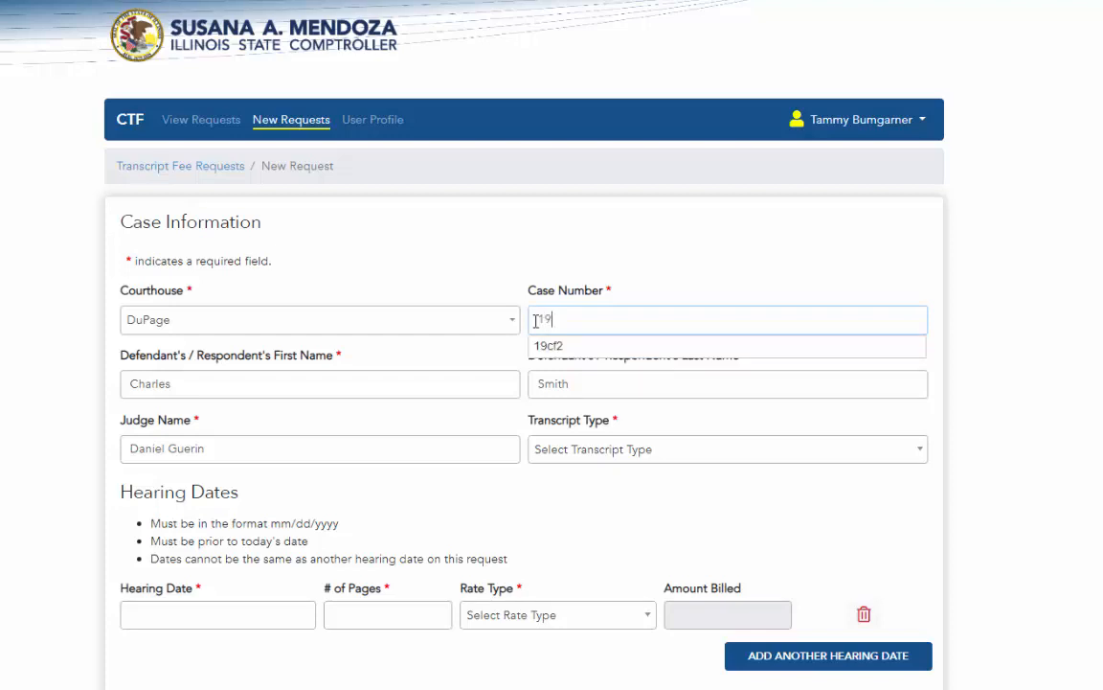
pyautogui.write('CF123')
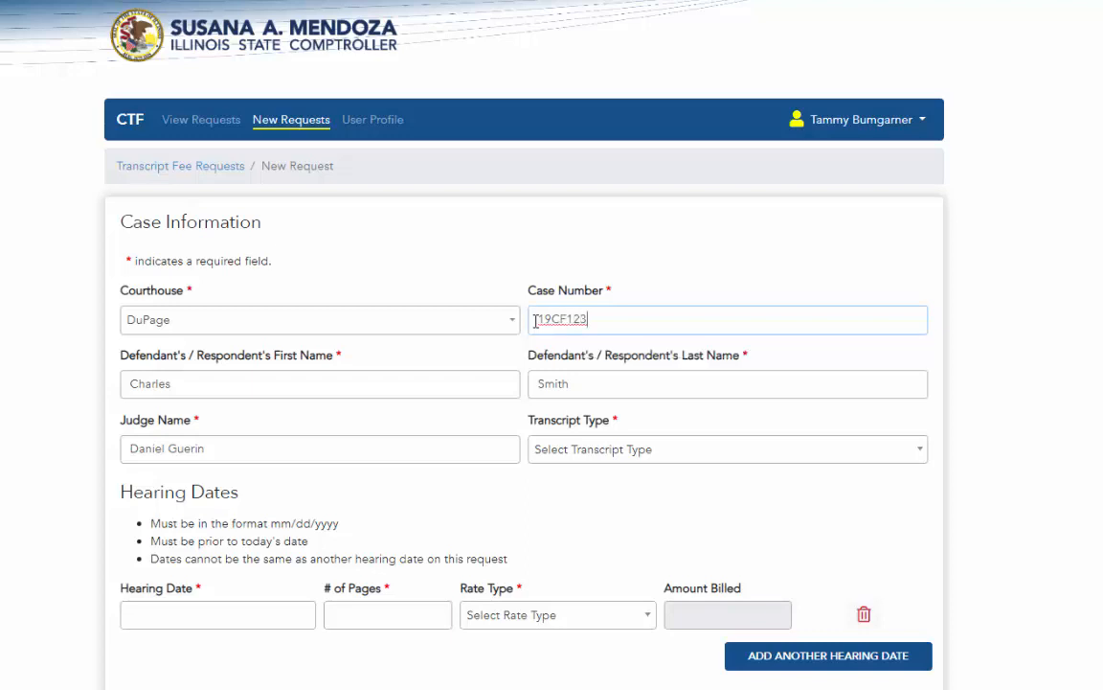
pyautogui.write('45')
pyautogui.press('Tab')
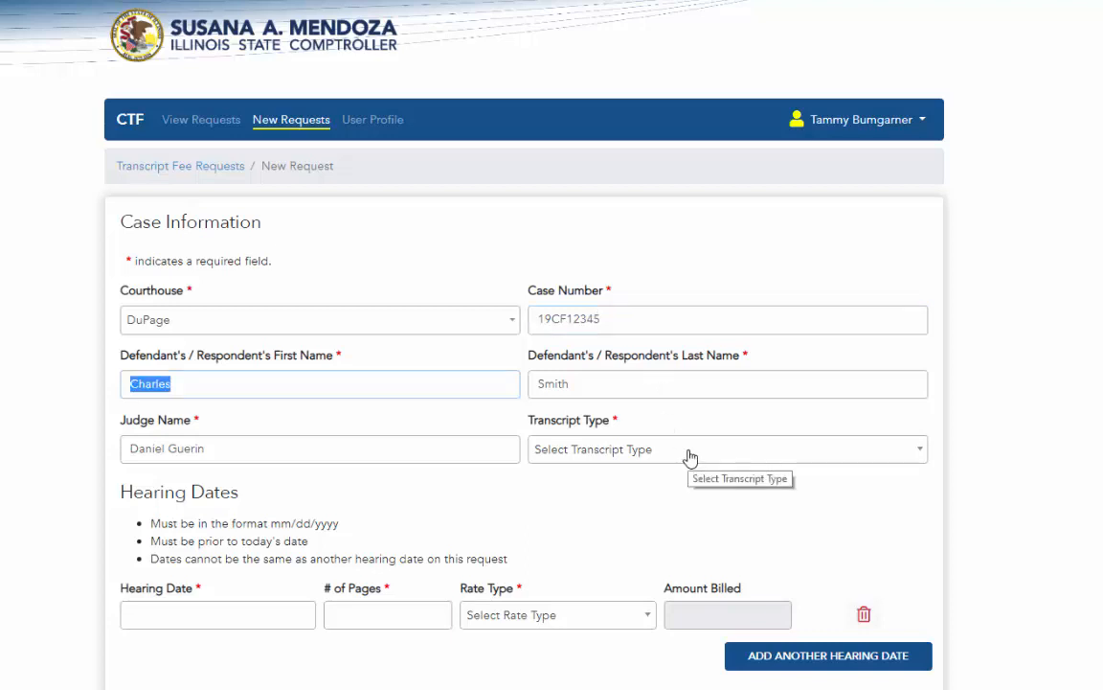
# Step: Replace the defendant's first and last names and the judge's name with those of the new case
pyautogui.press('BackSpace')
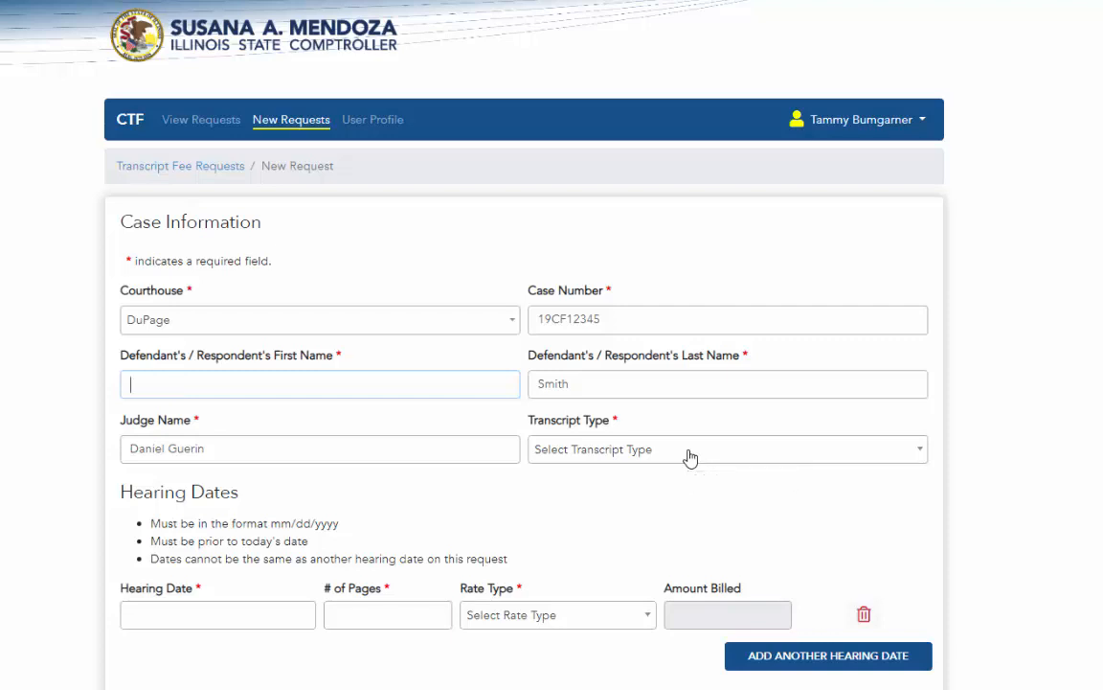
pyautogui.write('Jane')
pyautogui.press('Tab')
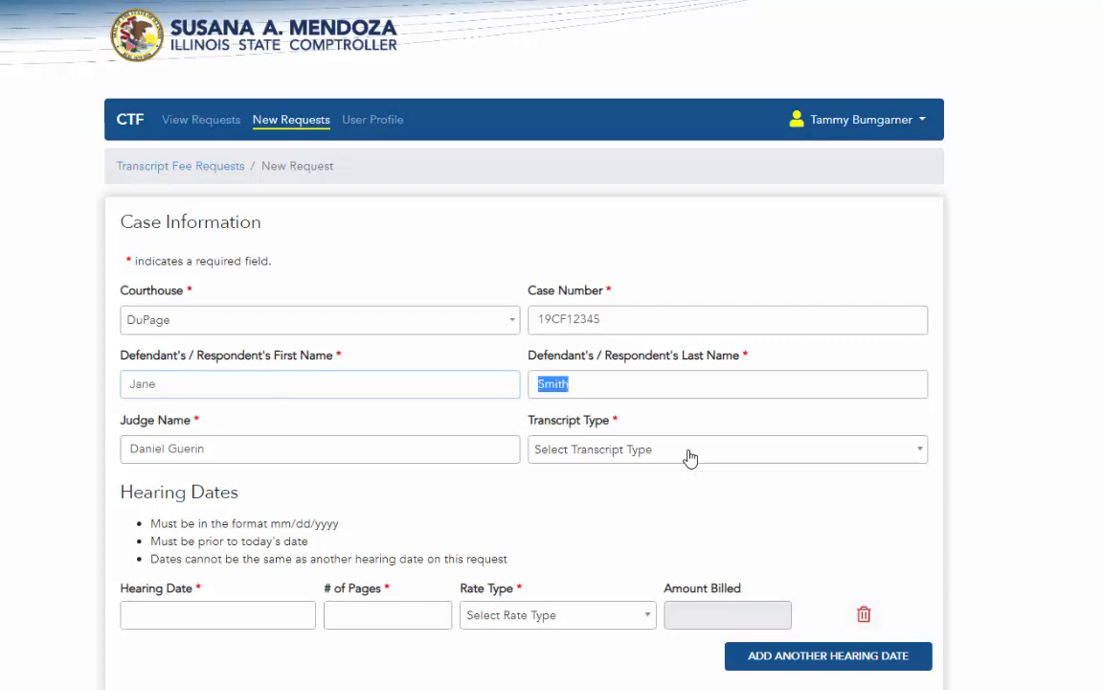
pyautogui.write('Doe')
pyautogui.press('Tab')
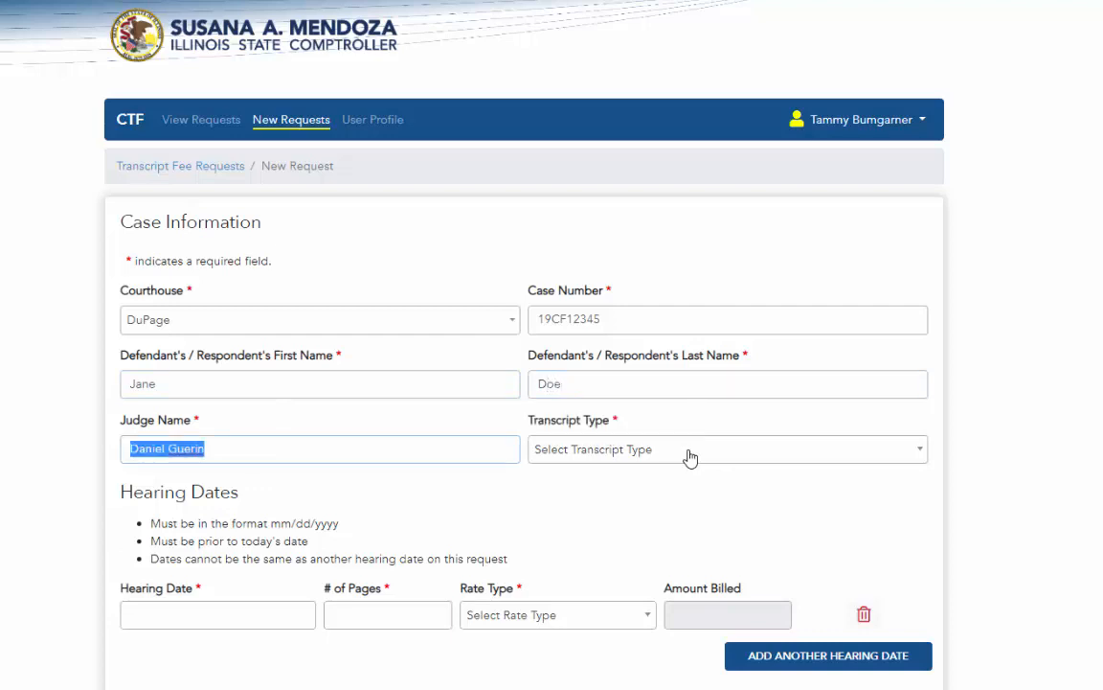
pyautogui.write('Judy')
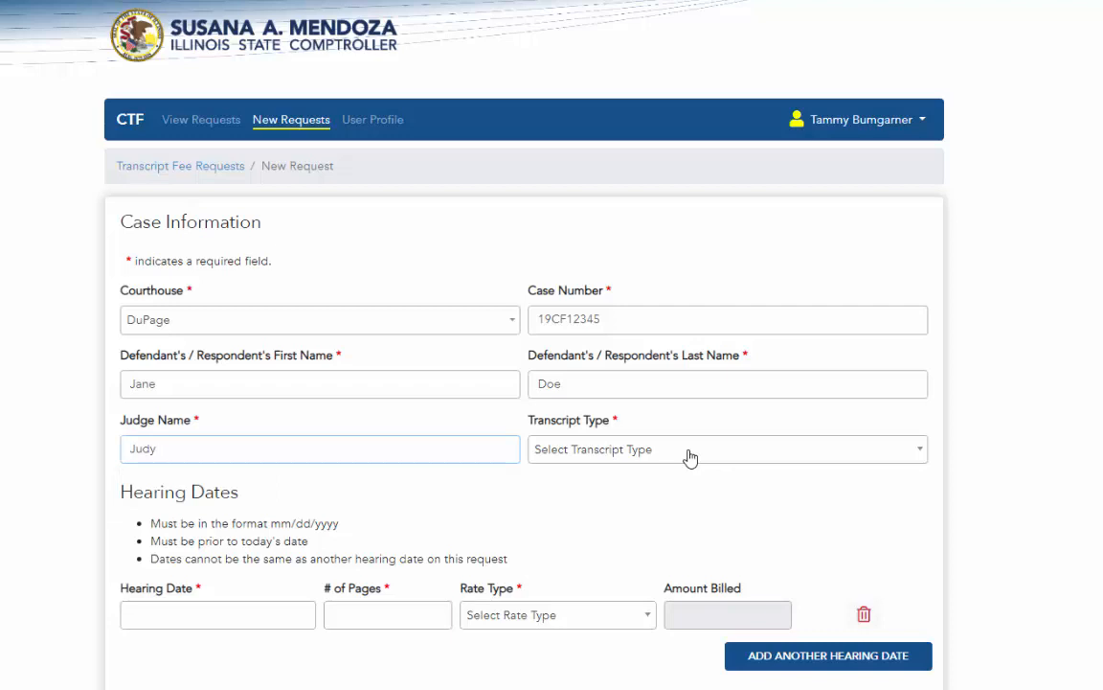
pyautogui.press('Tab')
# Step: Review the available transcript types and set the type to Appeal, Indigent
pyautogui.click(690, 457)
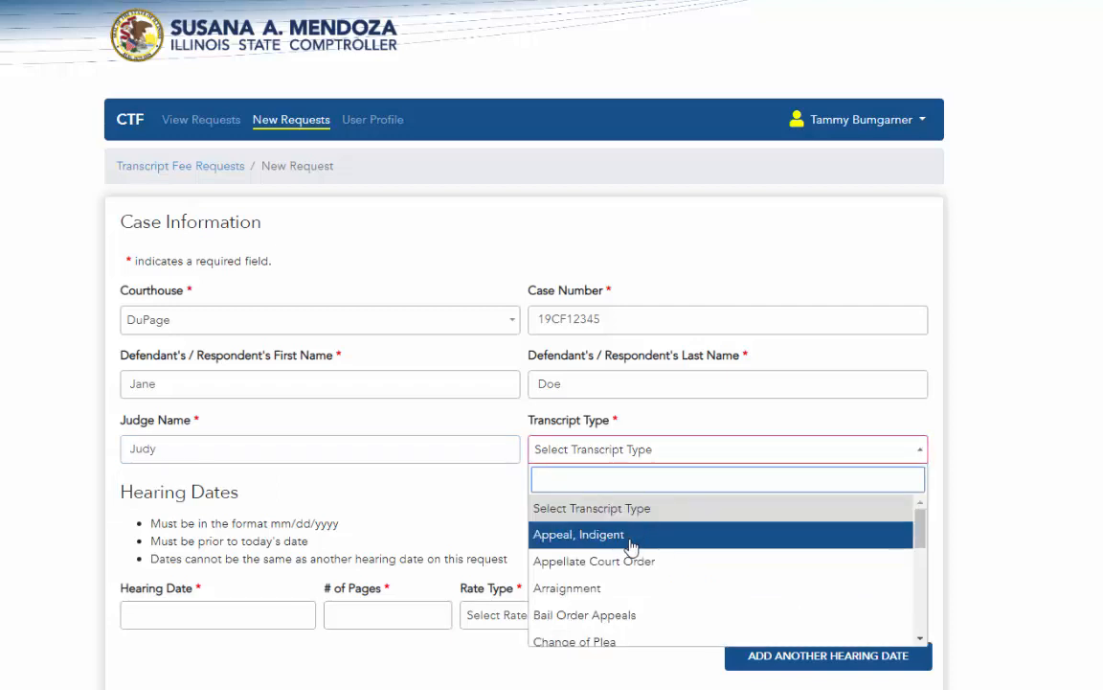
pyautogui.click(630, 544)
pyautogui.click(655, 456)
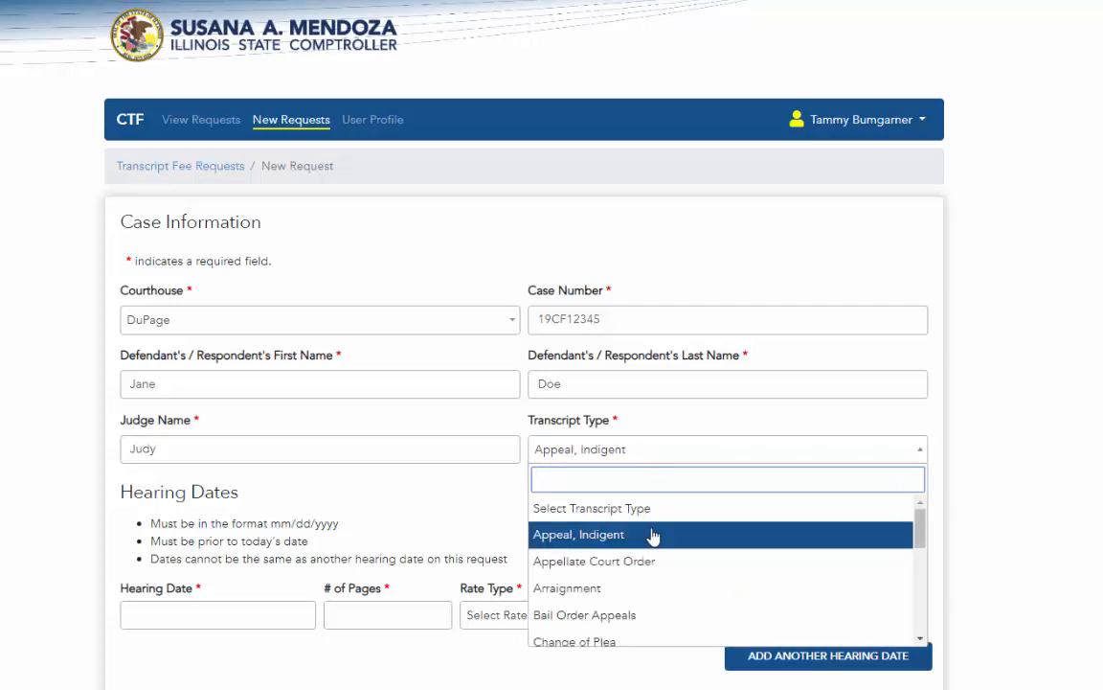
pyautogui.scroll(-2, 653, 536)
pyautogui.scroll(-4, 649, 555)
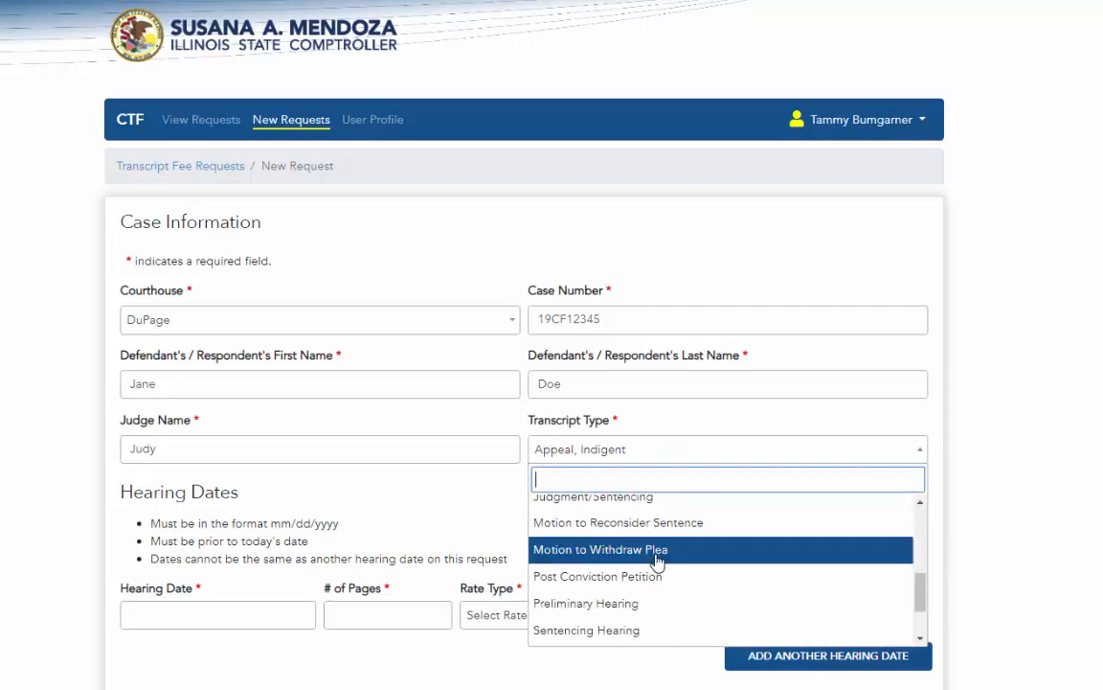
pyautogui.scroll(-2, 651, 558)
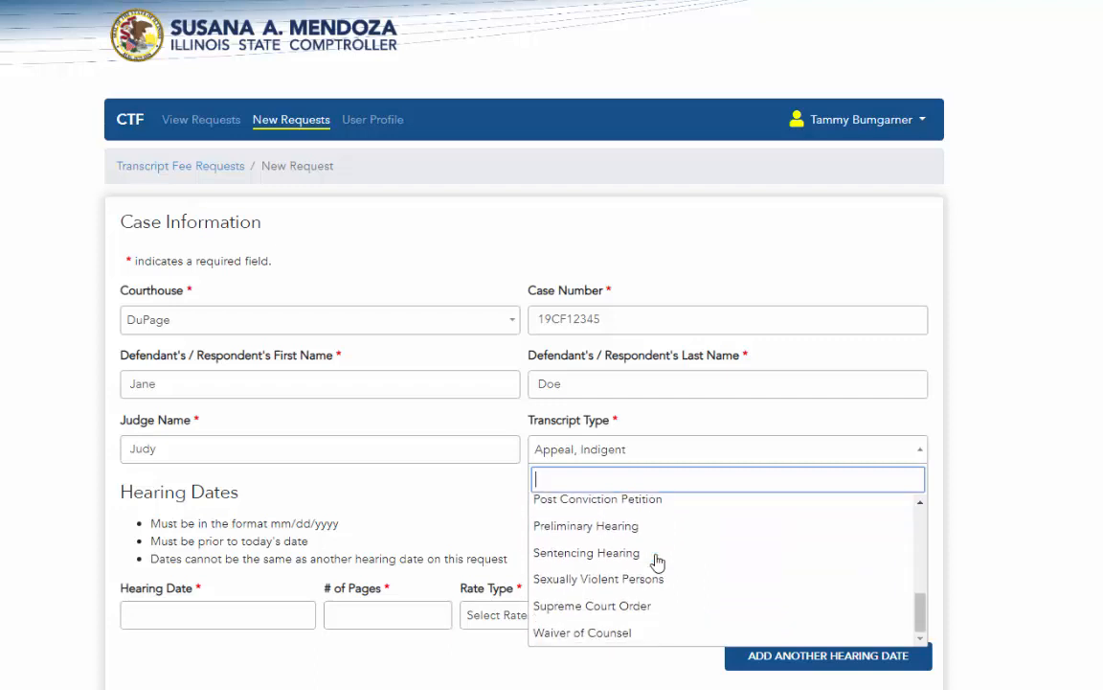
pyautogui.scroll(-1, 657, 562)
pyautogui.scroll(1, 654, 546)
pyautogui.scroll(7, 652, 530)
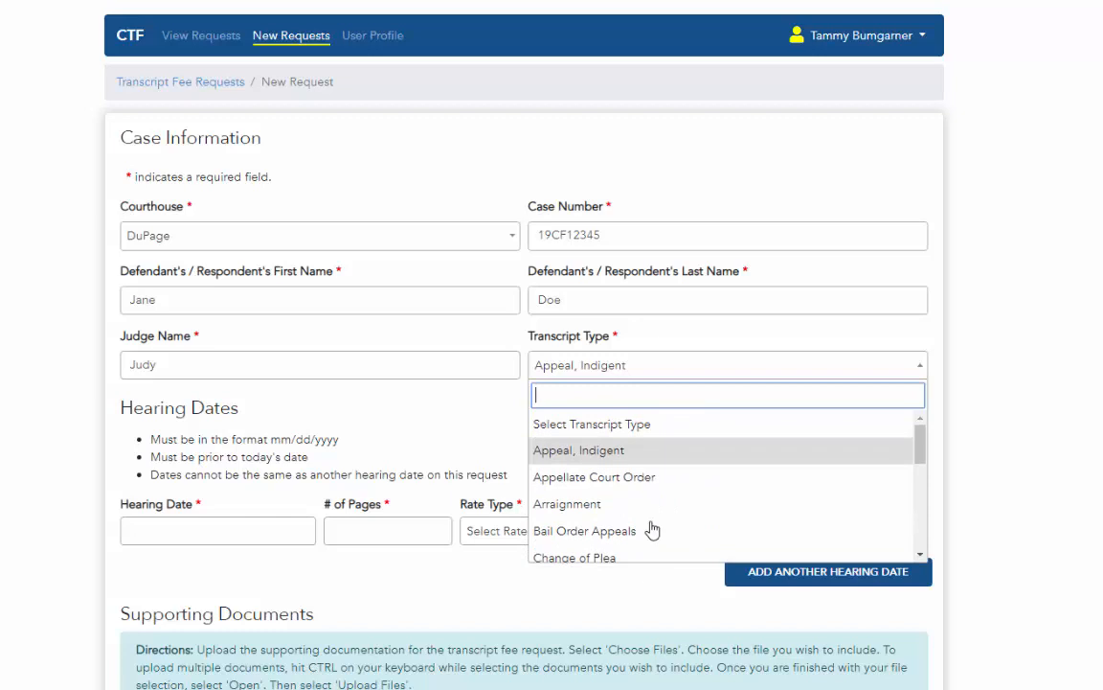
pyautogui.scroll(-5, 651, 529)
pyautogui.scroll(5, 651, 530)
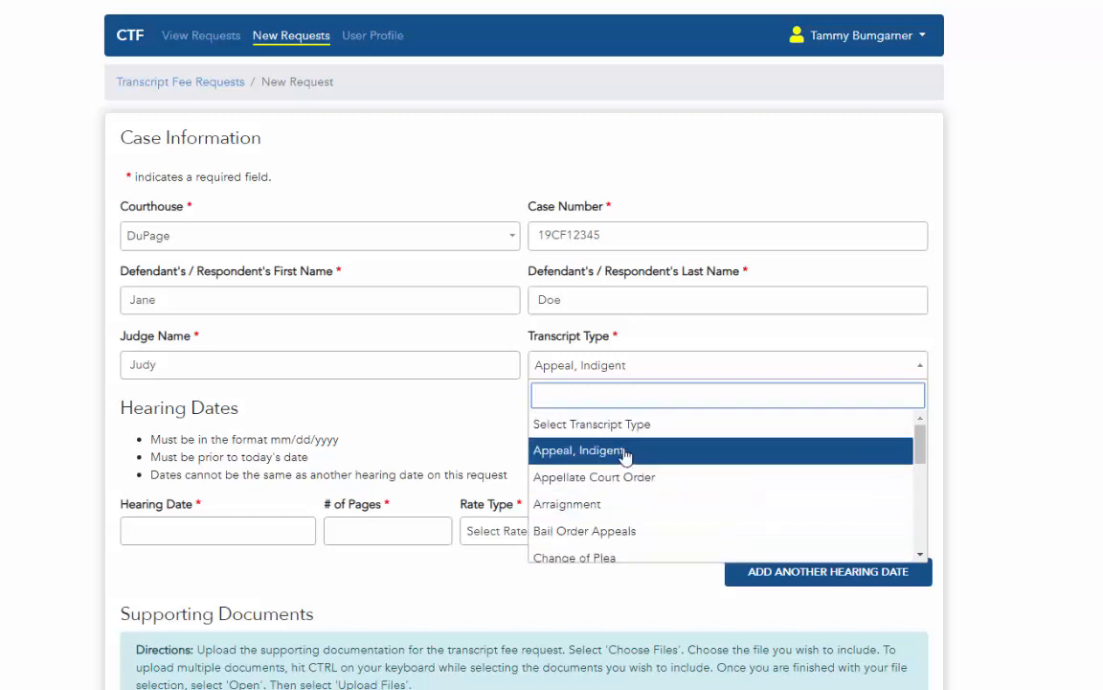
pyautogui.click(621, 454)
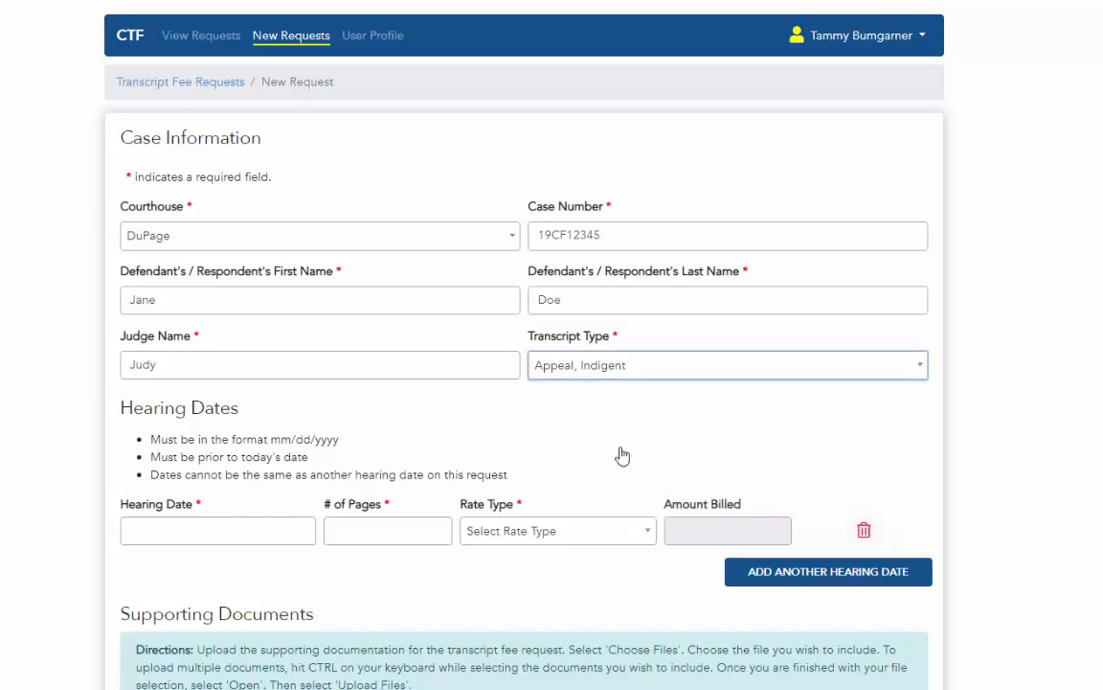
# Step: Fill in the first hearing with the date 09/14/2019, 10 pages and the Original rate type
pyautogui.click(193, 532)
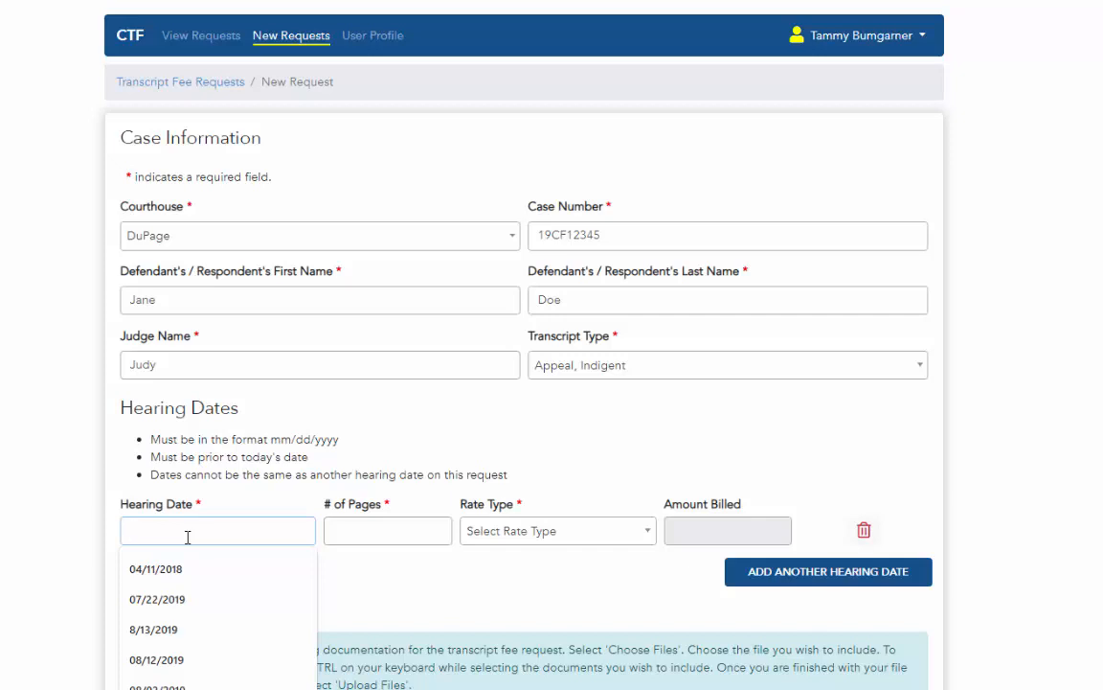
pyautogui.write('9/1')
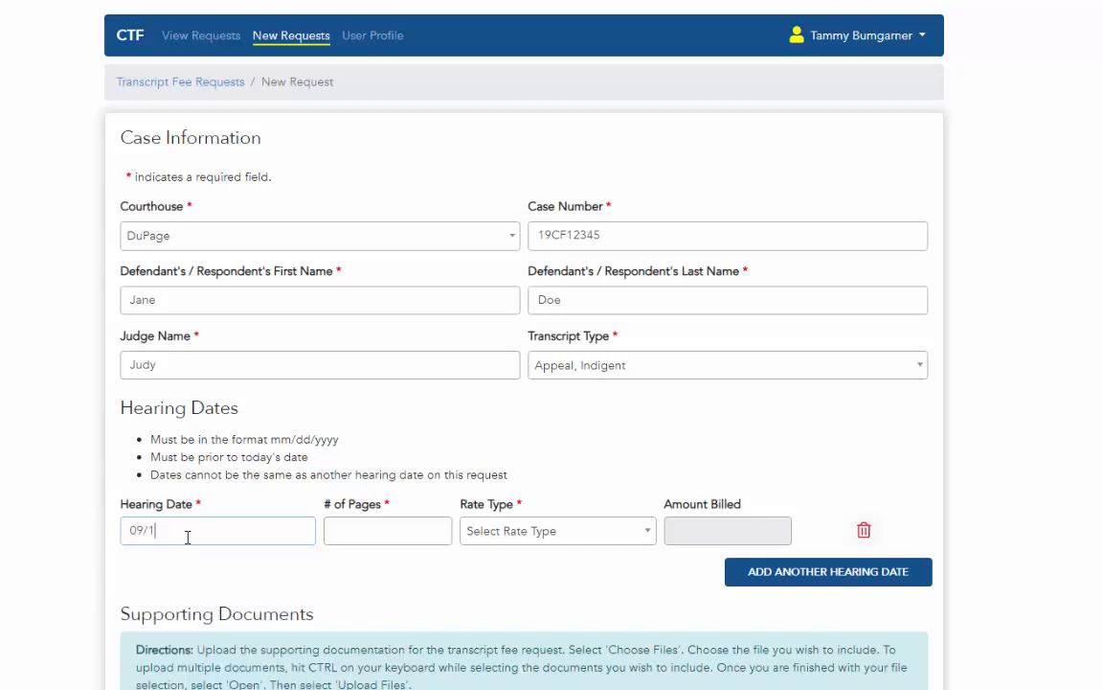
pyautogui.write('4/2019')
pyautogui.write('10')
pyautogui.click(508, 530)
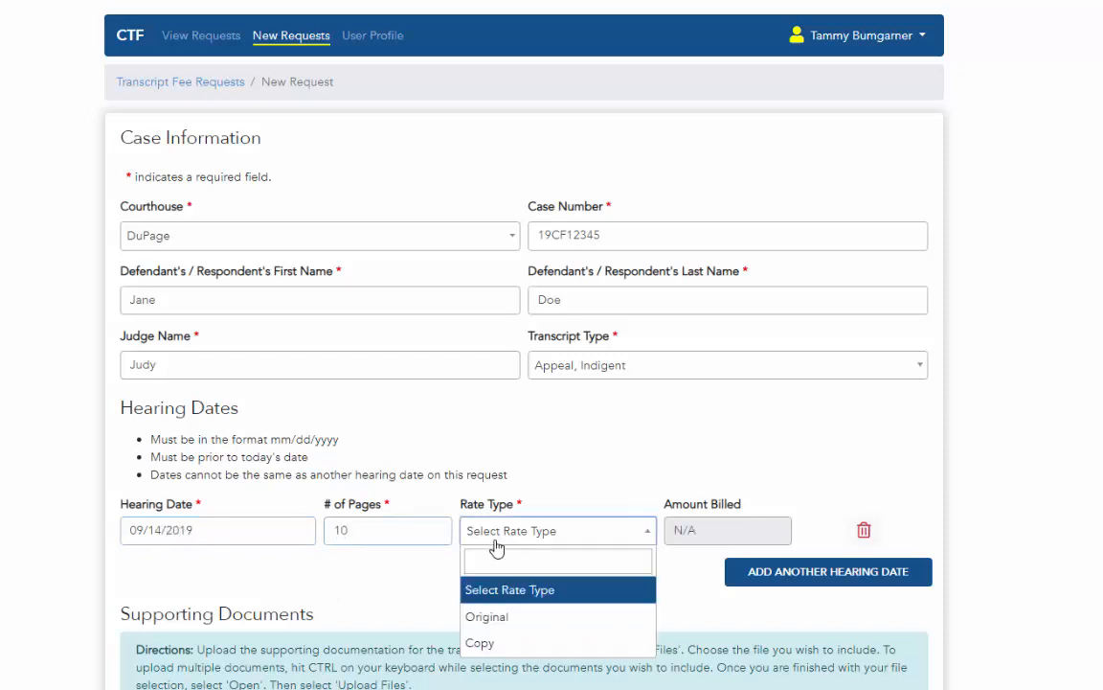
pyautogui.click(510, 617)
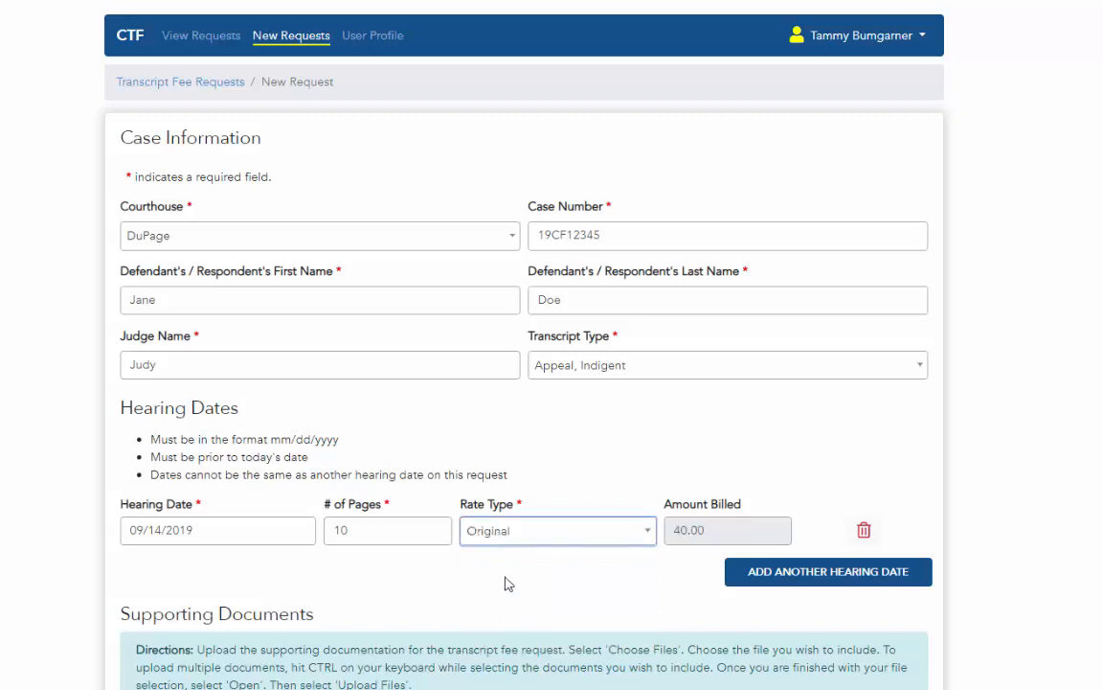
# Step: Add a second hearing dated 09/15/2019 with 5 pages and the Original rate type
pyautogui.click(822, 572)
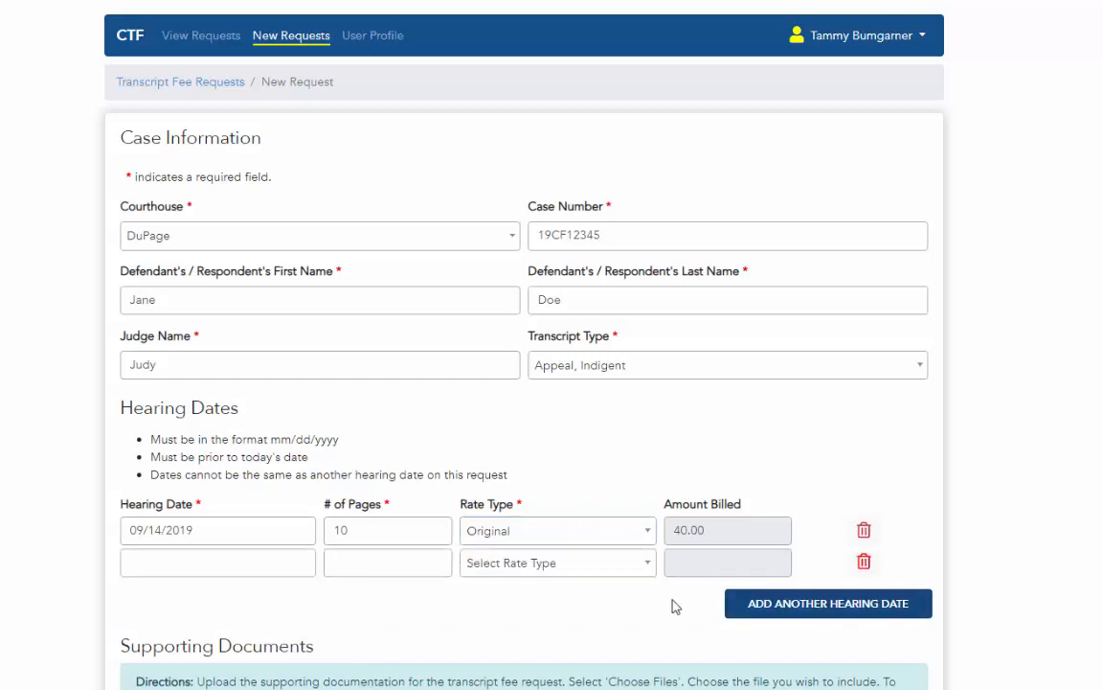
pyautogui.click(166, 560)
pyautogui.write('0')
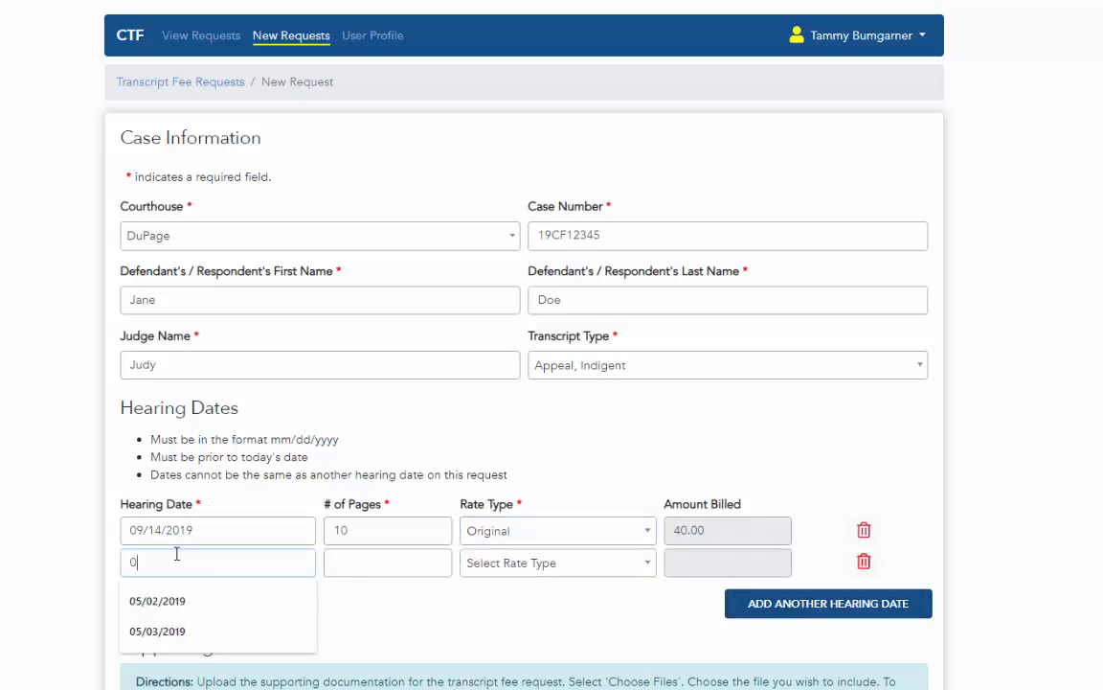
pyautogui.write('9/15/2019')
pyautogui.press('Tab')
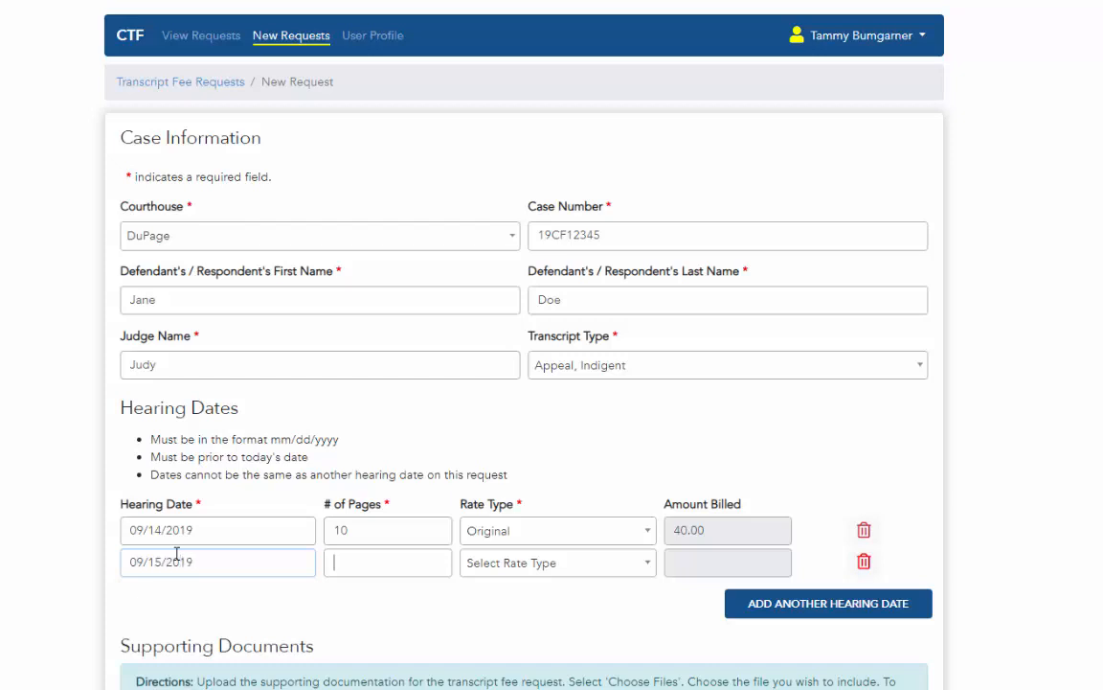
pyautogui.write('5')
pyautogui.click(502, 567)
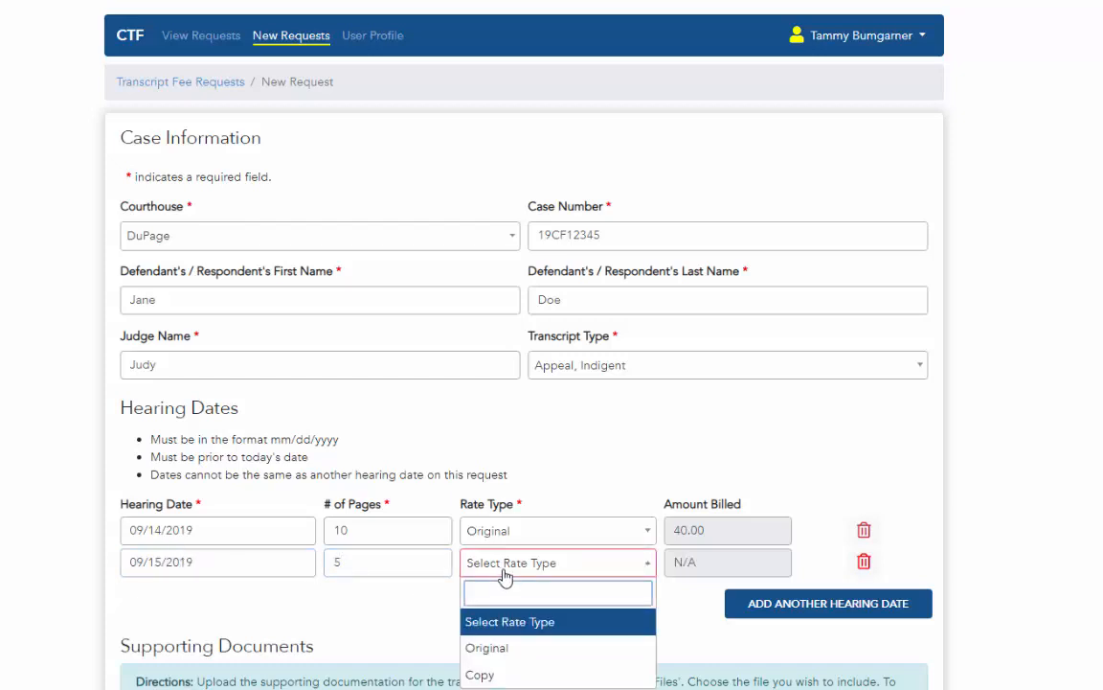
pyautogui.click(513, 650)
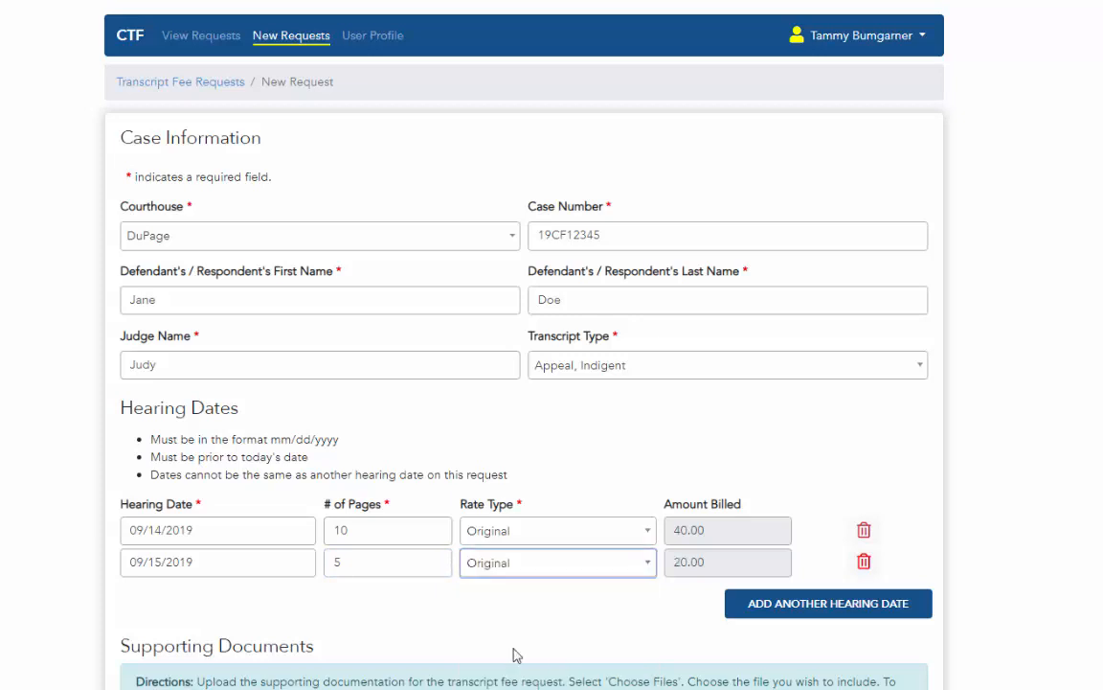
# Step: Add a third hearing to the request and set its date to 04/11/2018
pyautogui.click(777, 612)
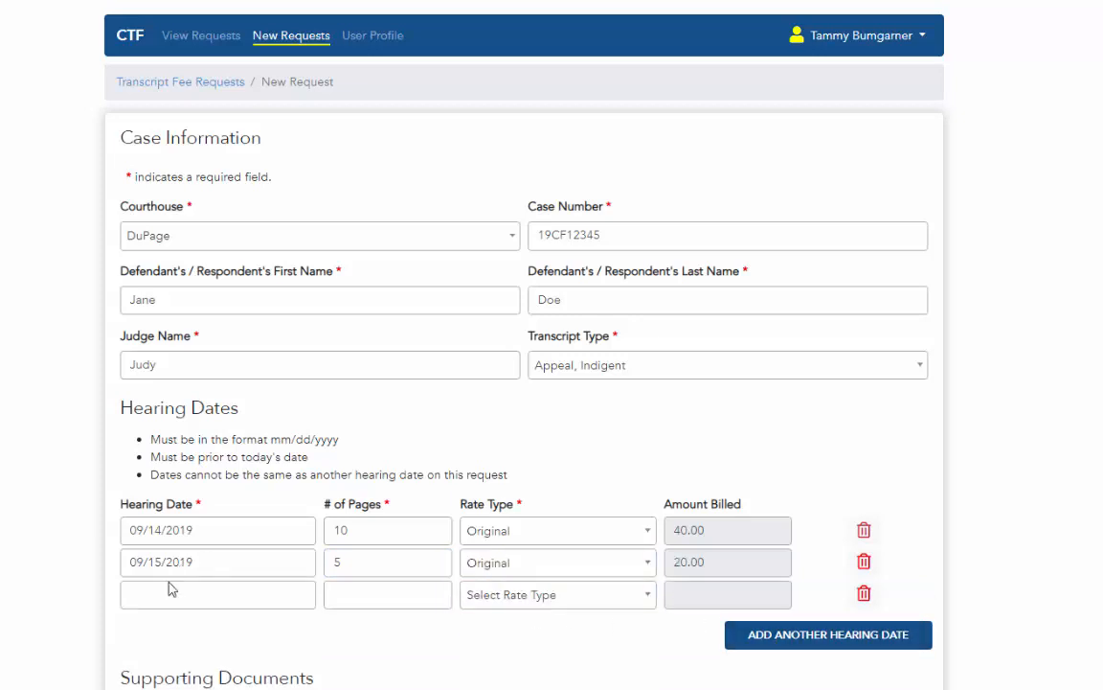
pyautogui.click(156, 595)
pyautogui.click(143, 640)
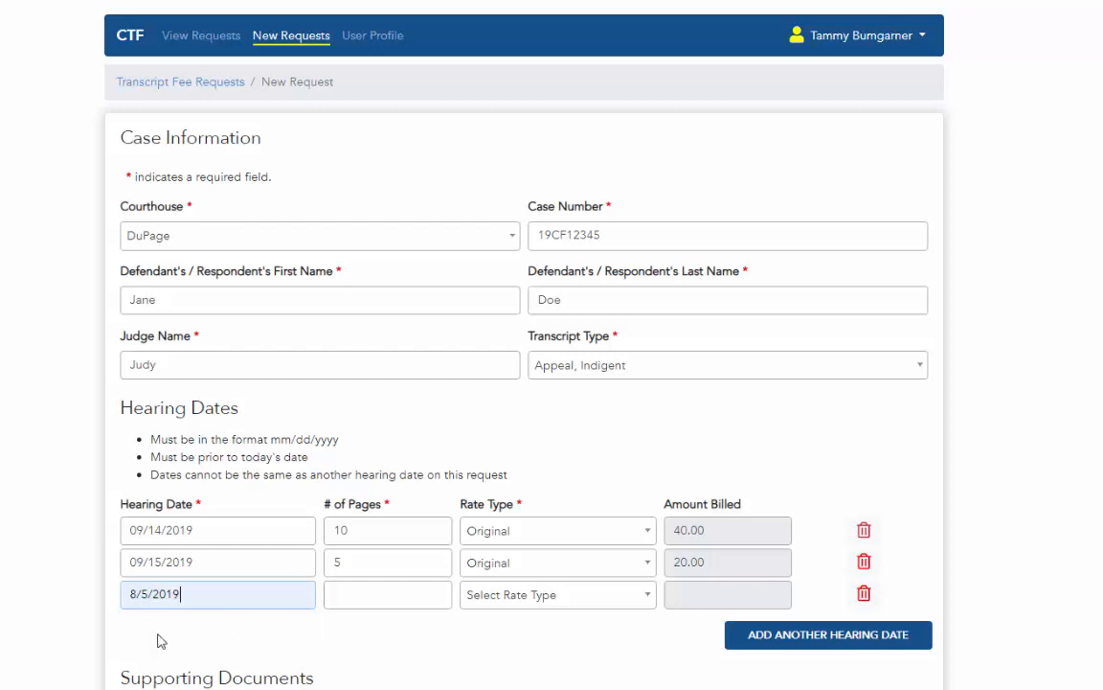
pyautogui.press('Tab')
pyautogui.click(163, 594)
pyautogui.moveTo(237, 600); pyautogui.dragTo(74, 603)
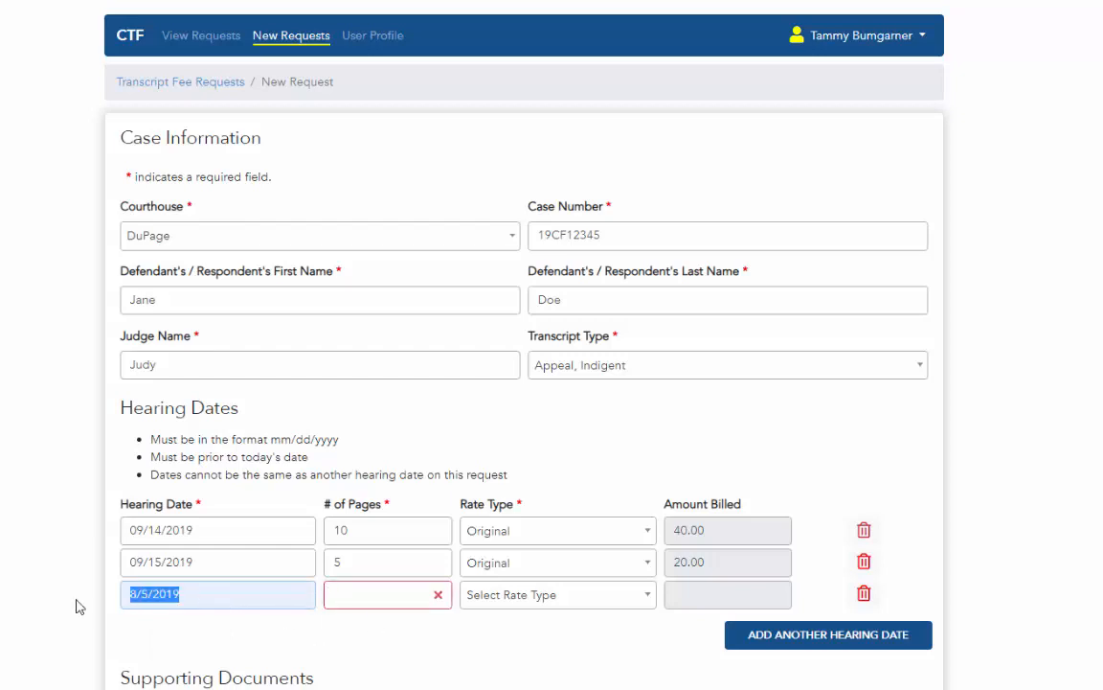
pyautogui.write('4')
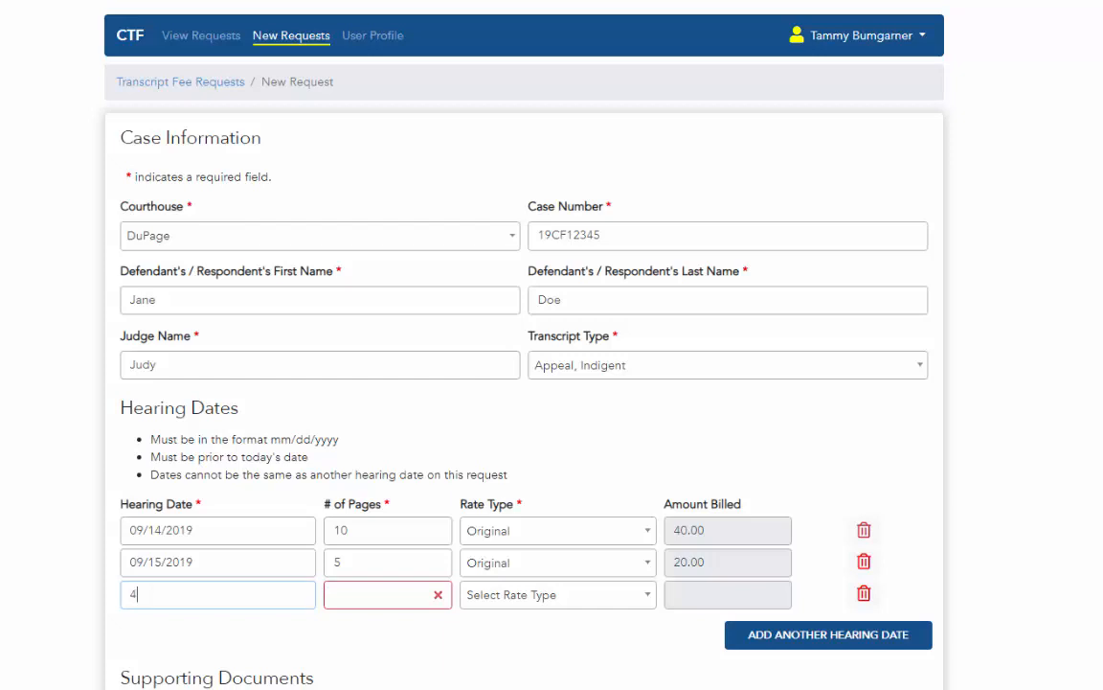
pyautogui.write('4/11/20198')
# Step: Give the third hearing 5 pages and the Original rate type
pyautogui.click(334, 593)
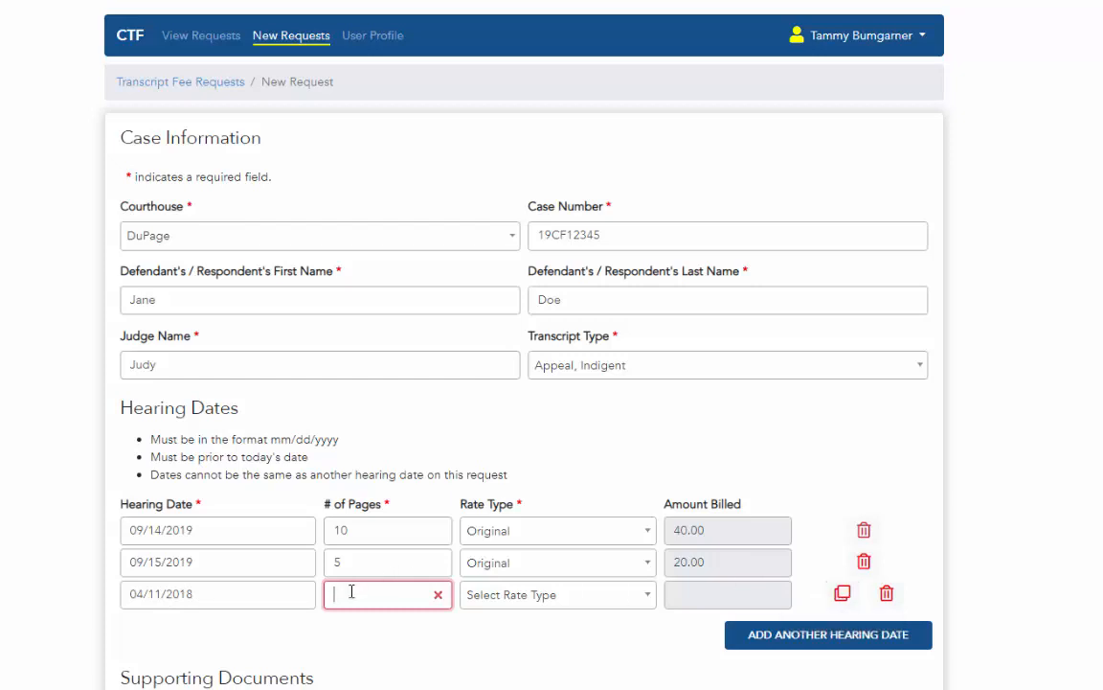
pyautogui.write('5')
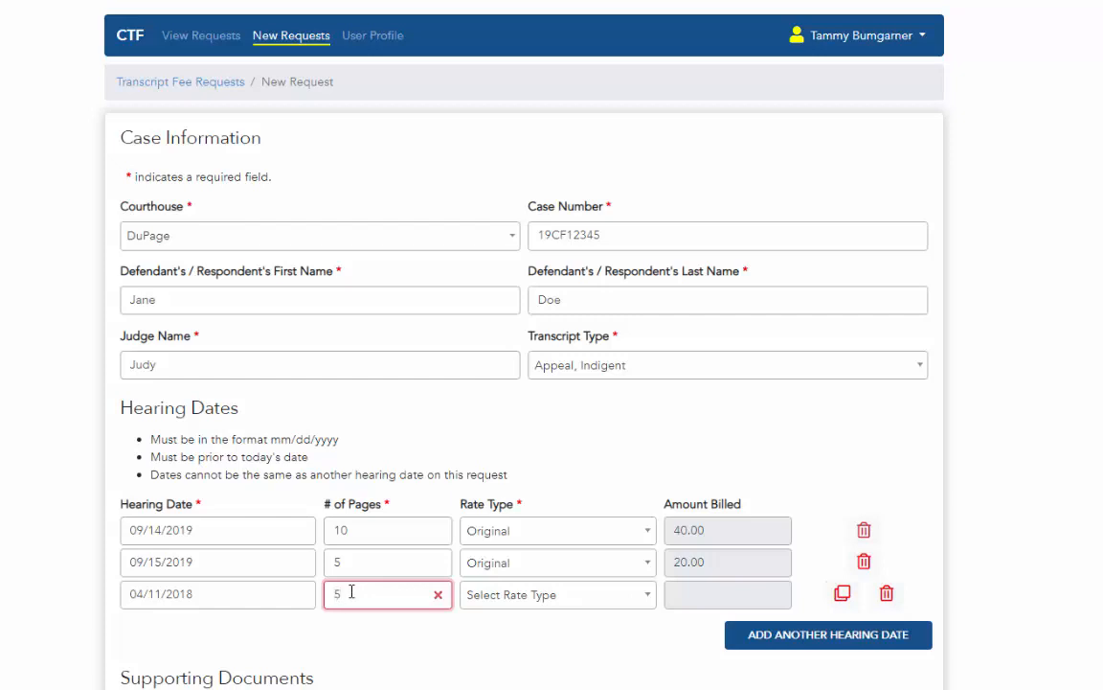
pyautogui.click(500, 600)
pyautogui.click(504, 678)
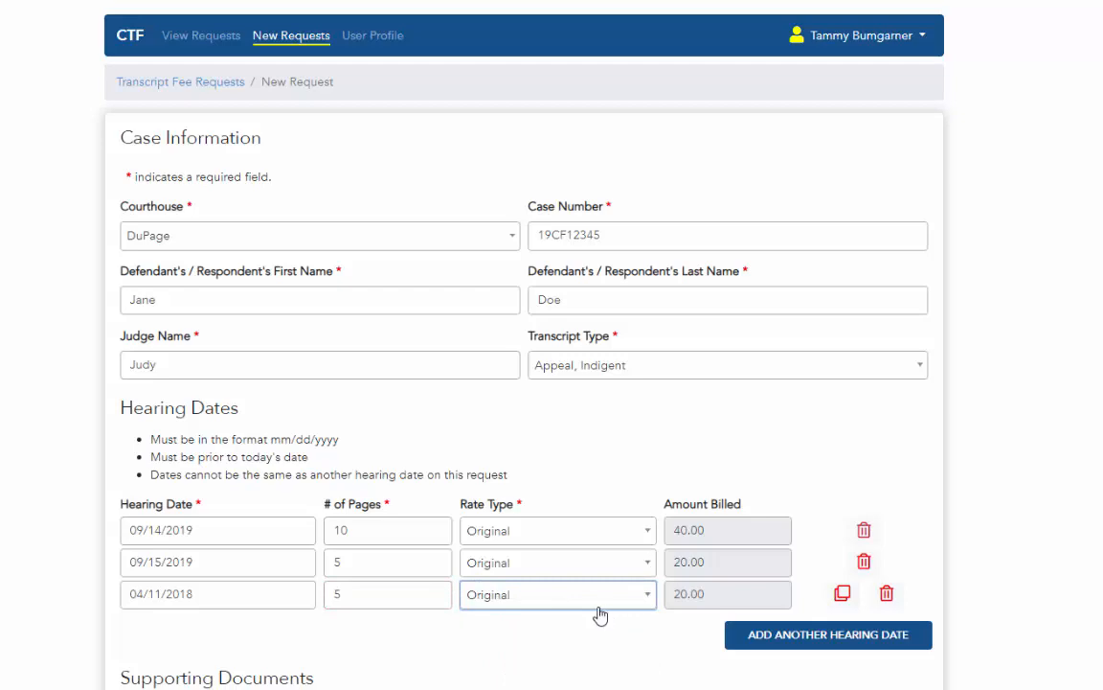
# Step: Review the duplicate check options for the 04/11/2018 hearing and save it as "This is not a related case."
pyautogui.scroll(-3, 599, 615)
pyautogui.scroll(-1, 599, 615)
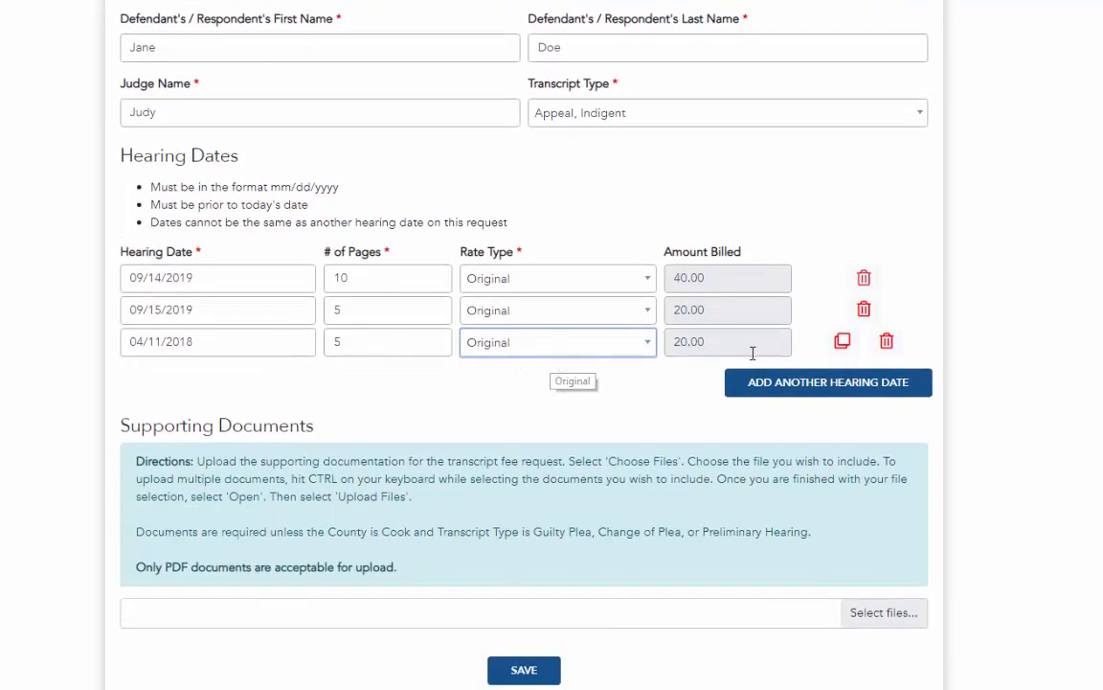
pyautogui.click(843, 343)
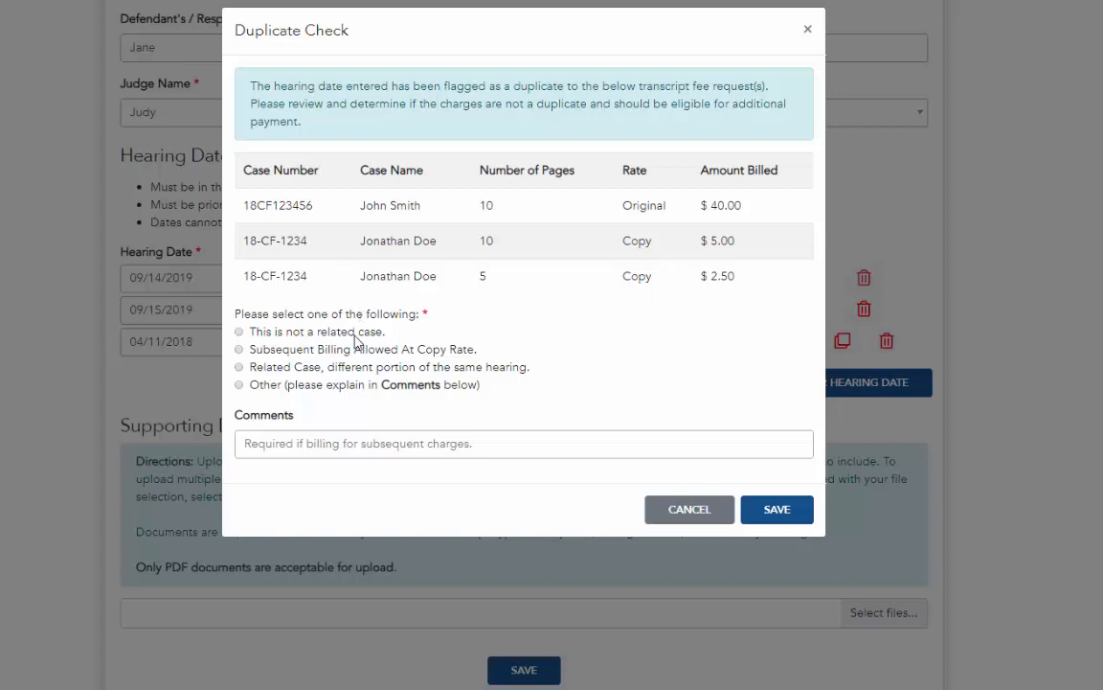
pyautogui.click(240, 333)
pyautogui.click(239, 350)
pyautogui.click(240, 369)
pyautogui.click(238, 385)
pyautogui.click(239, 332)
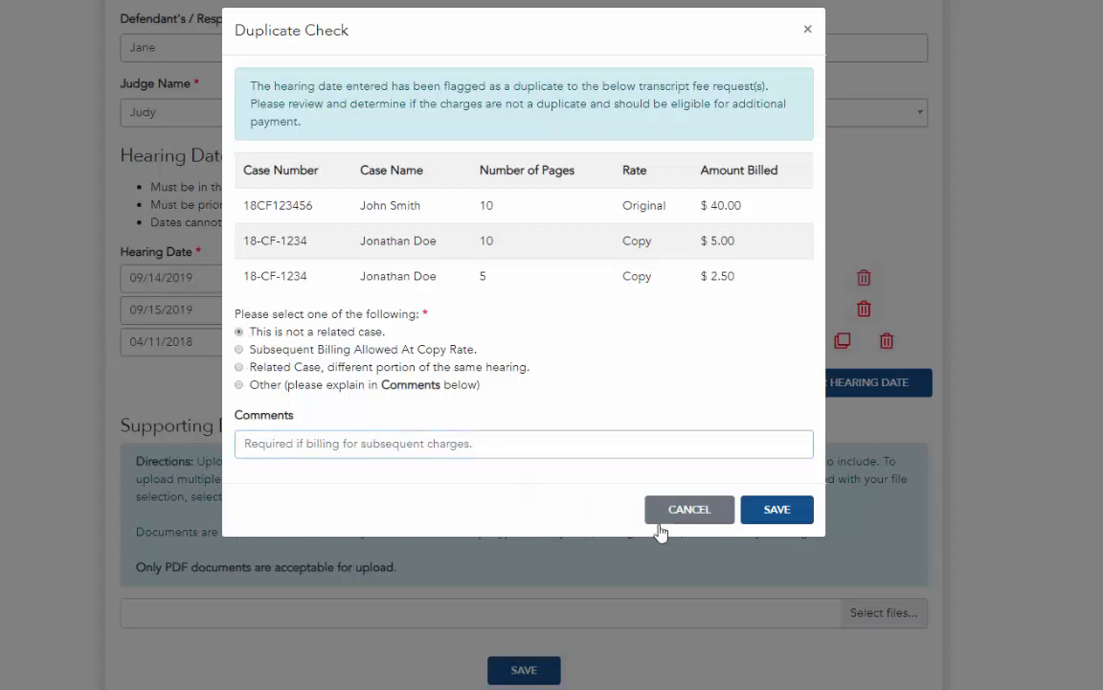
pyautogui.click(778, 510)
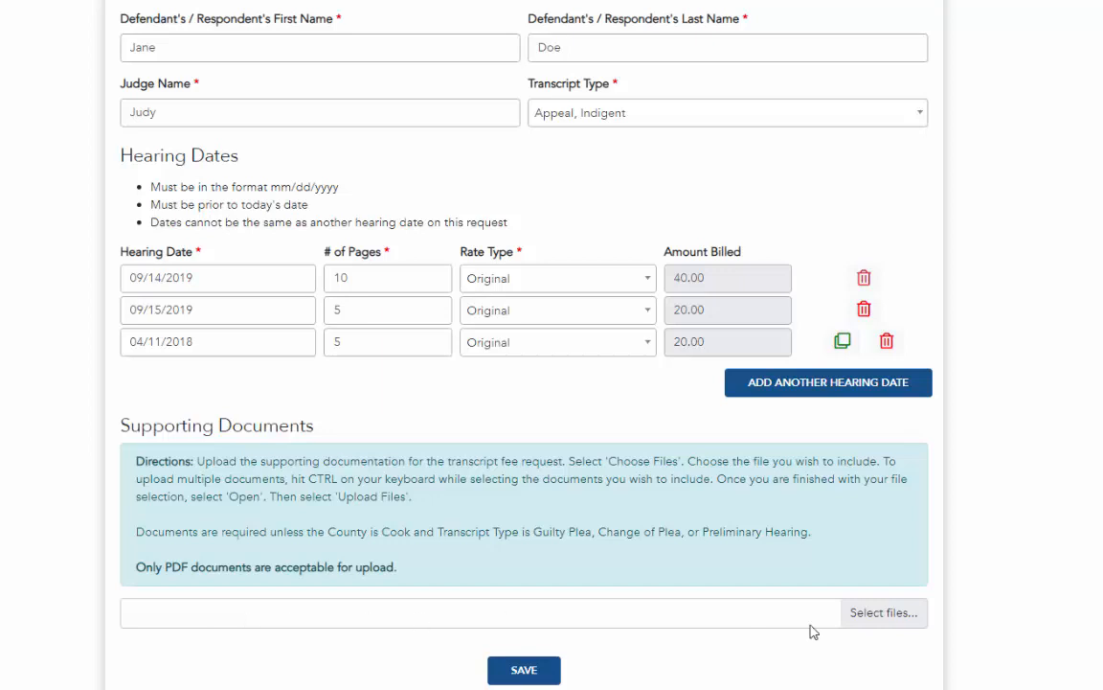
# Step: Attach the PDF file Doc1 as the supporting document and save the request
pyautogui.click(889, 624)
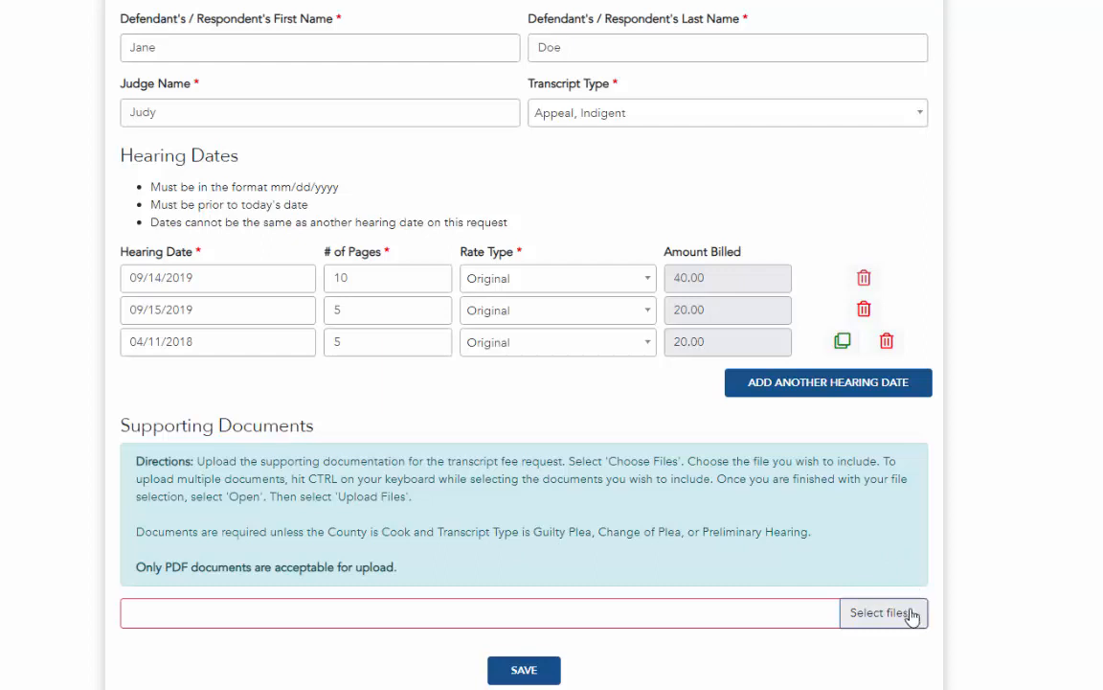
pyautogui.click(882, 618)
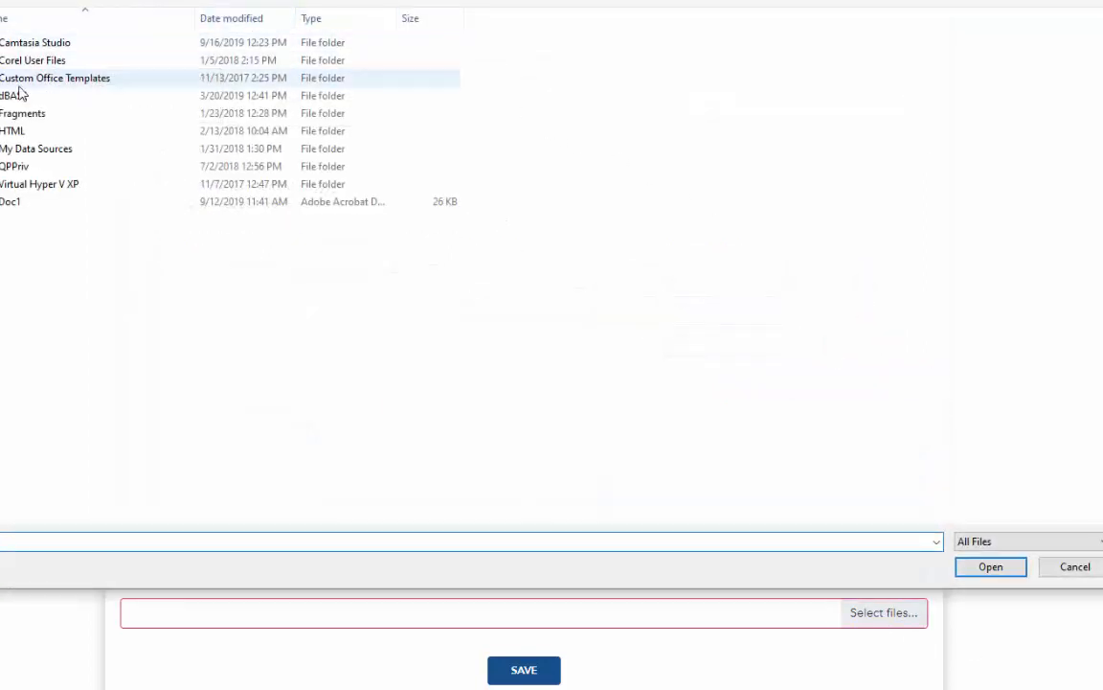
pyautogui.click(3, 205)
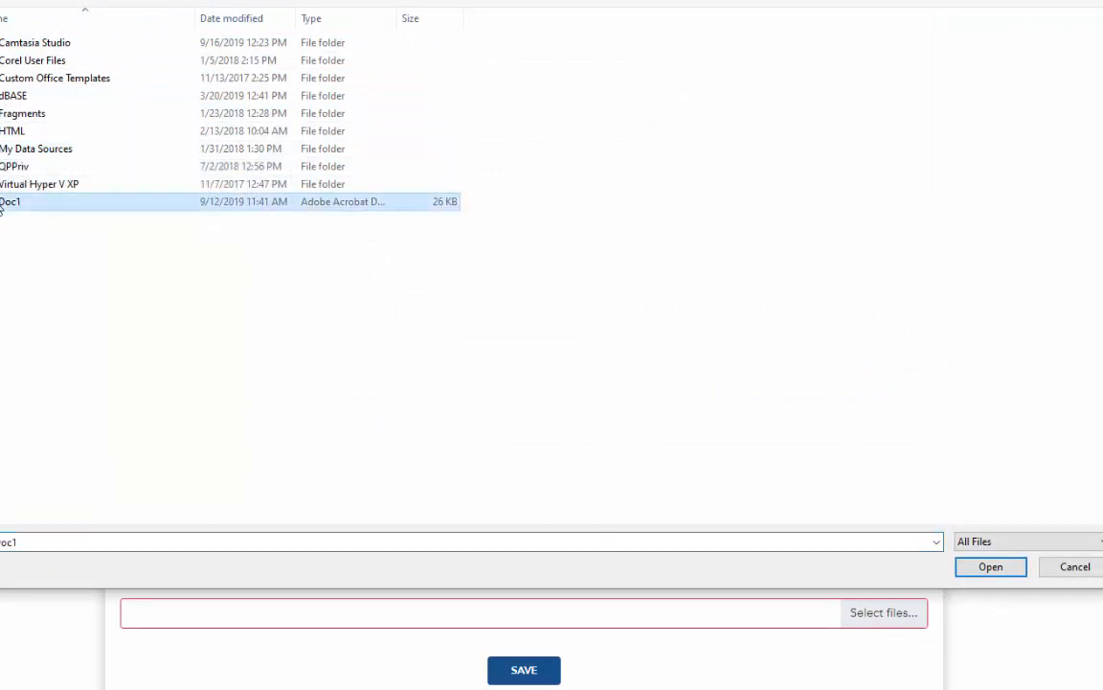
pyautogui.click(994, 571)
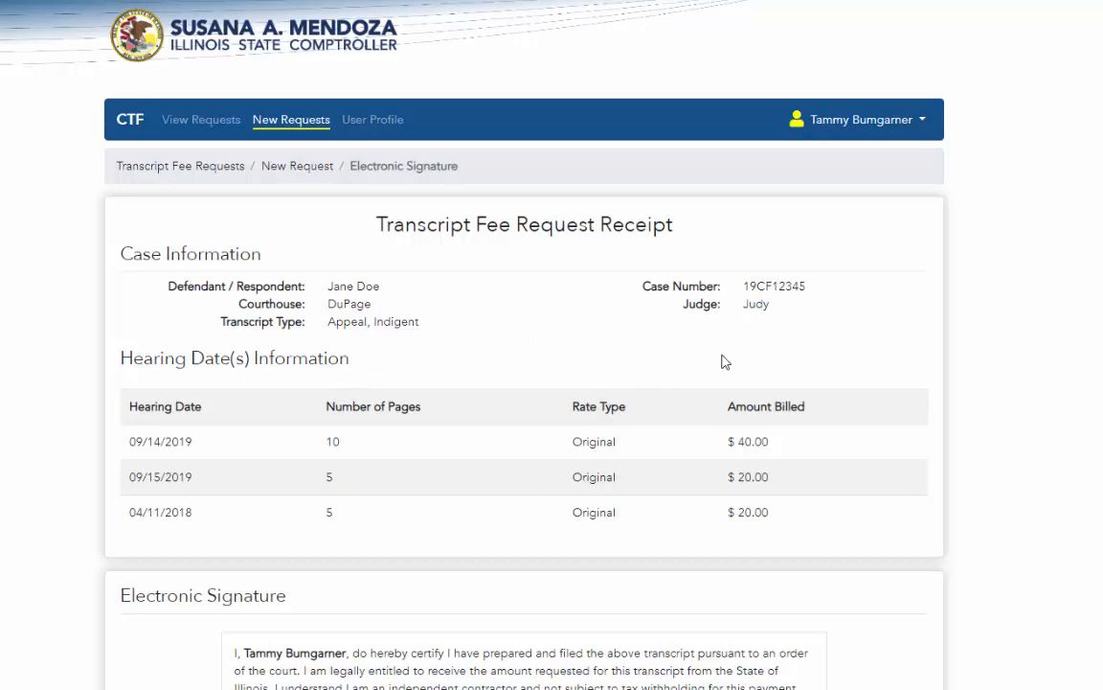
# Step: Review the transcript fee request receipt and electronically sign the certification statement
pyautogui.scroll(-2, 651, 325)
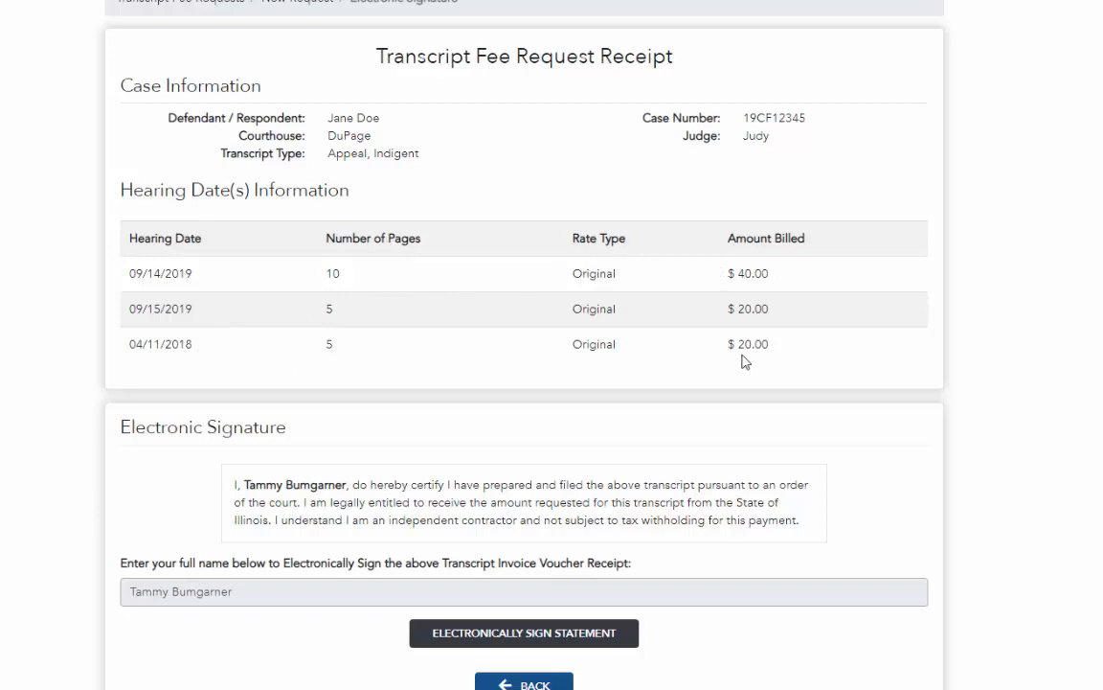
pyautogui.scroll(-1, 766, 368)
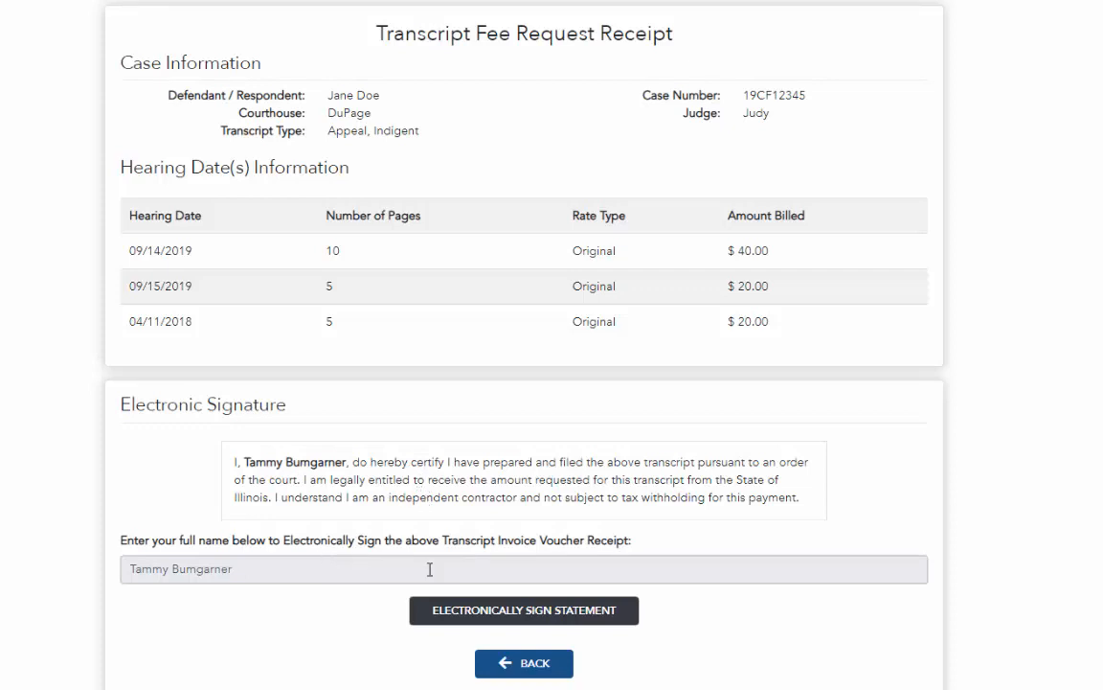
pyautogui.click(547, 618)
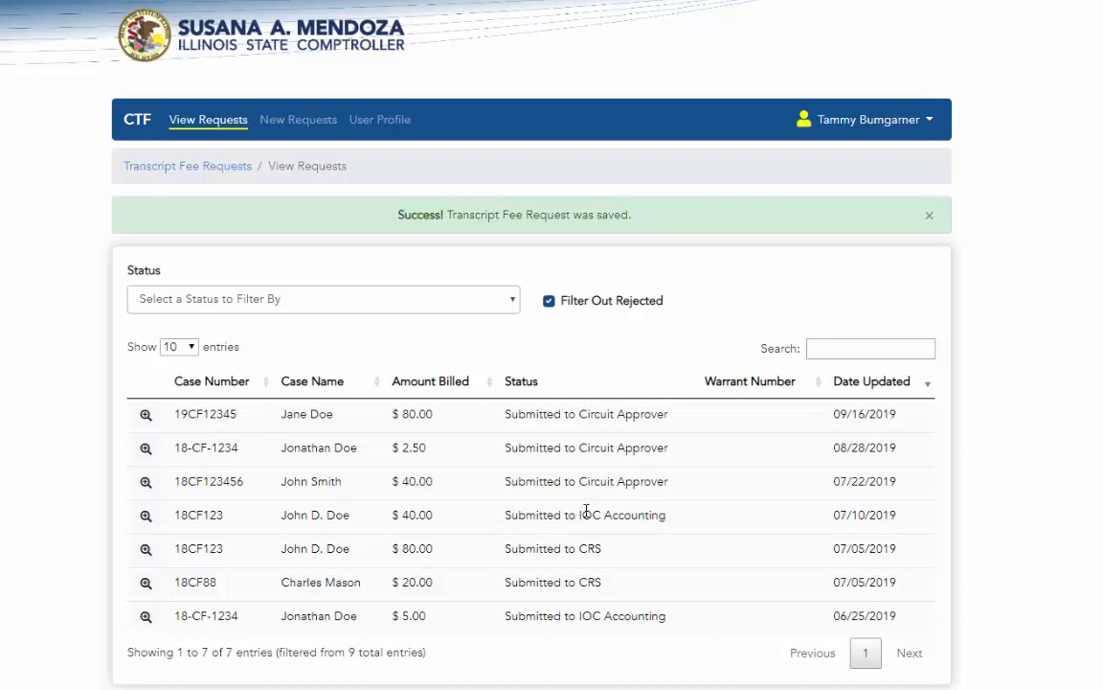
# Step: Examine the hearing dates, status history and documents of the $80.00 request submitted to CRS, and collapse its details
pyautogui.click(148, 549)
pyautogui.scroll(-2, 404, 537)
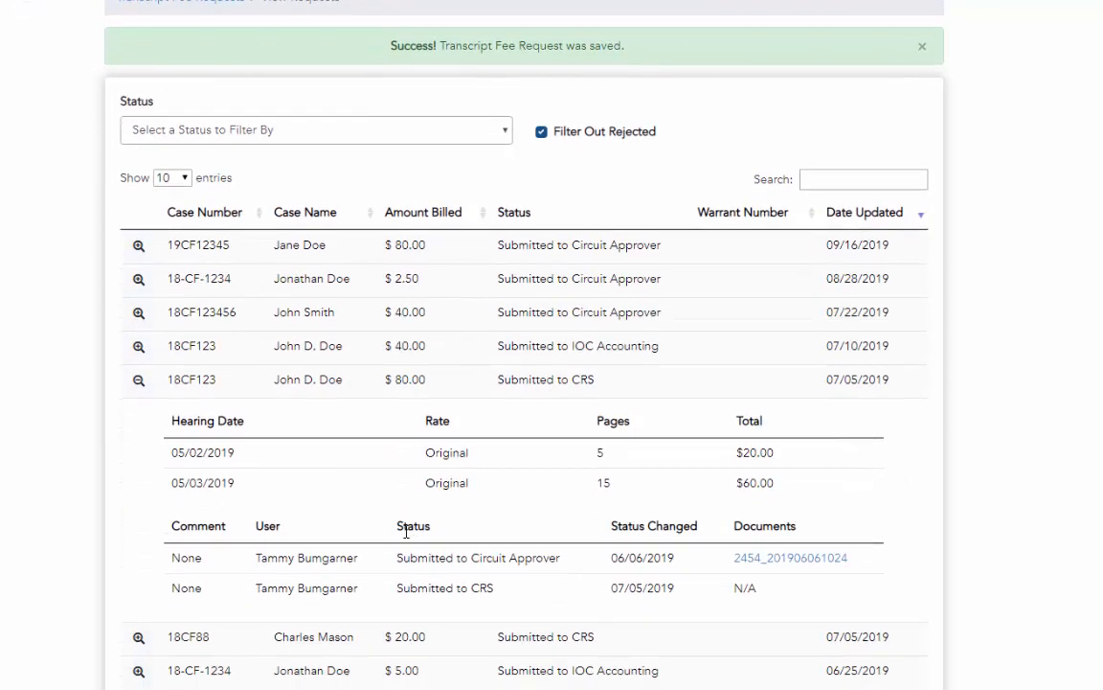
pyautogui.scroll(-1, 383, 518)
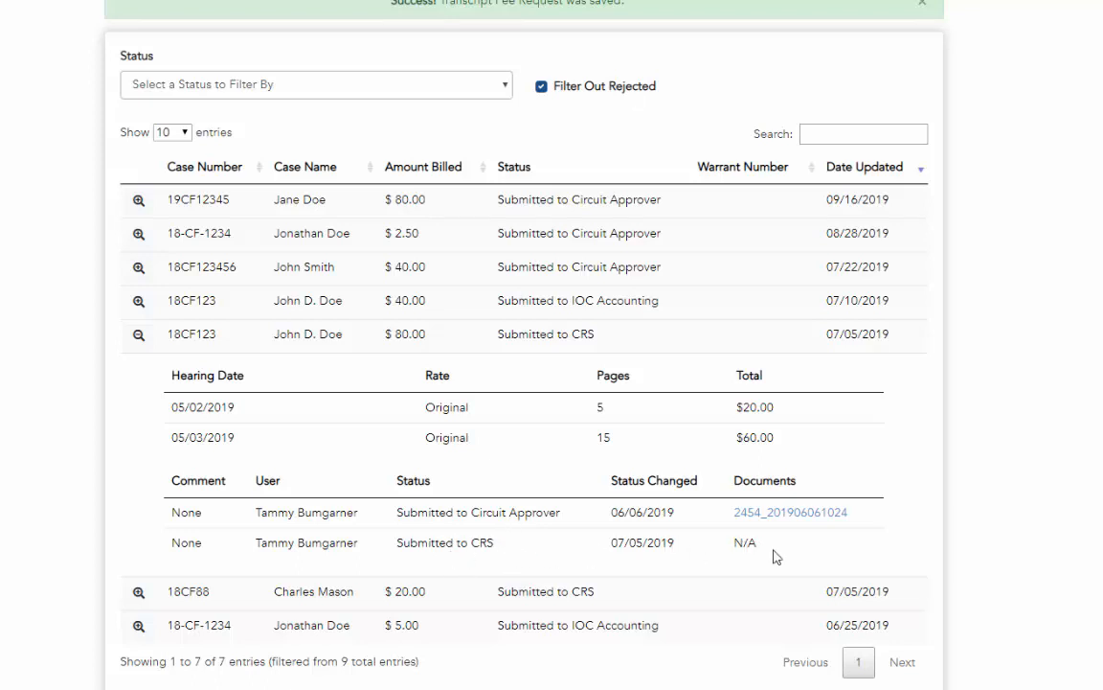
pyautogui.click(136, 337)
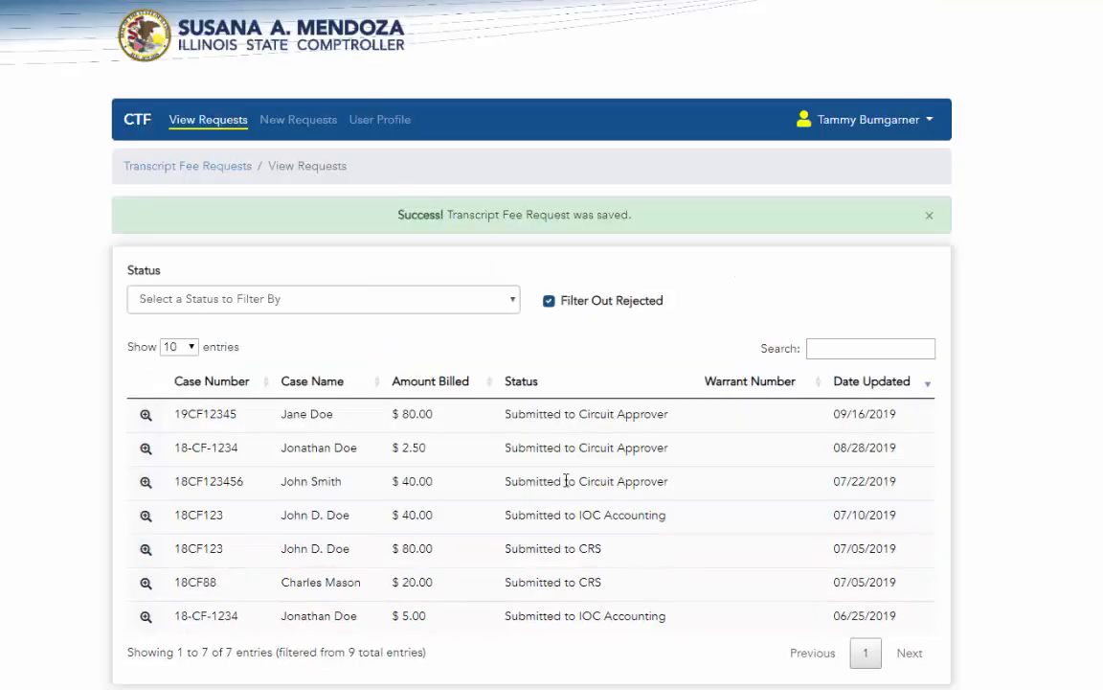